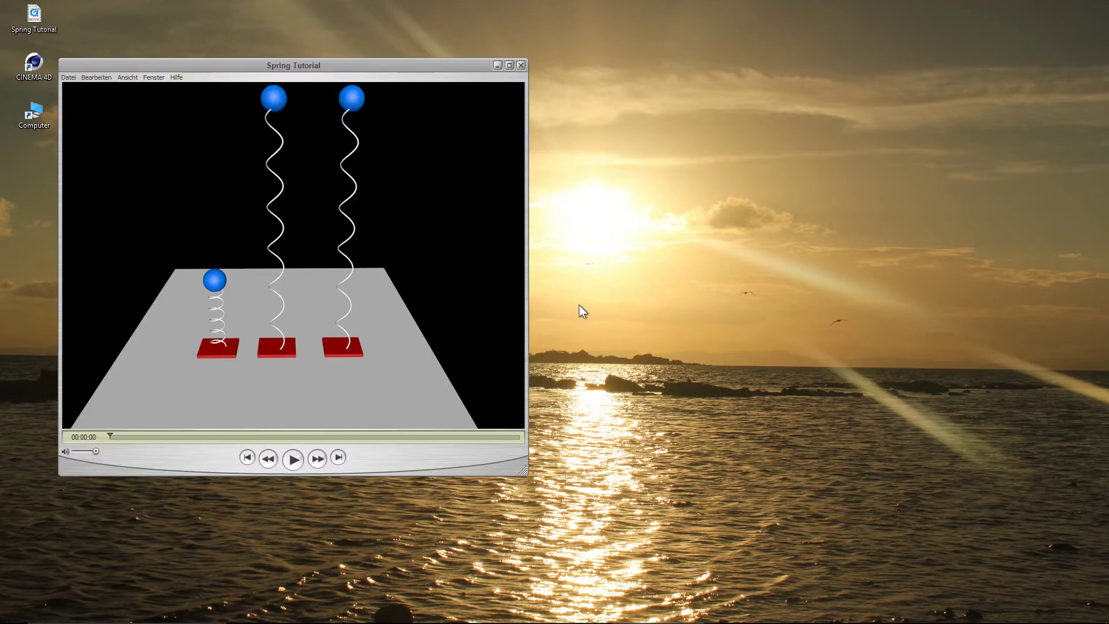
Centre the Spring Tutorial preview in QuickTime, watch it through, then close it.
drag(381, 67, 573, 77)
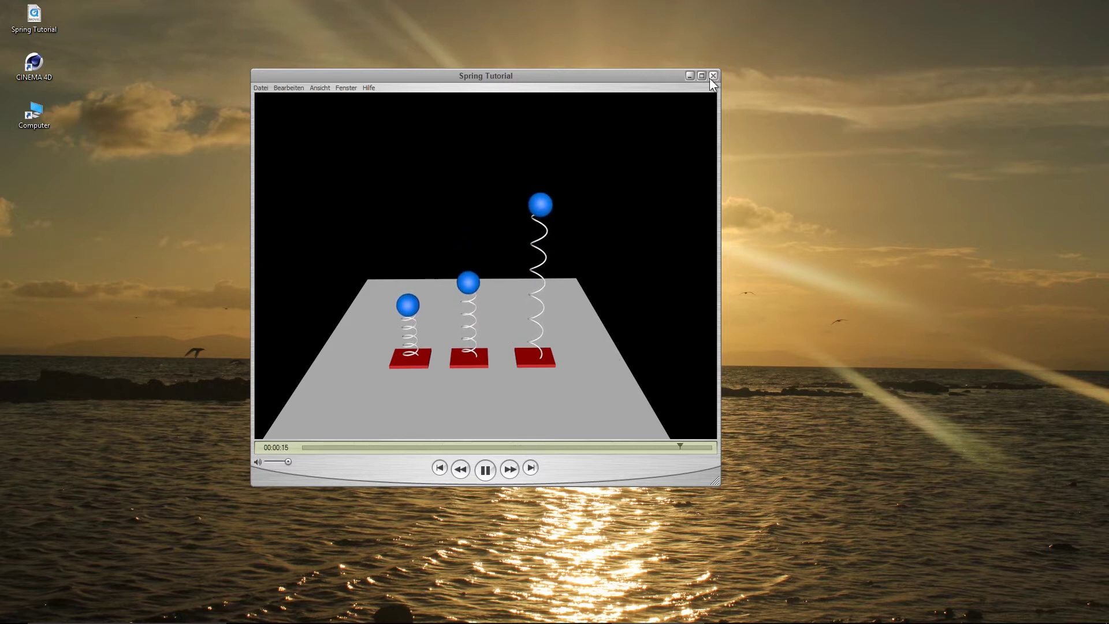
click(713, 76)
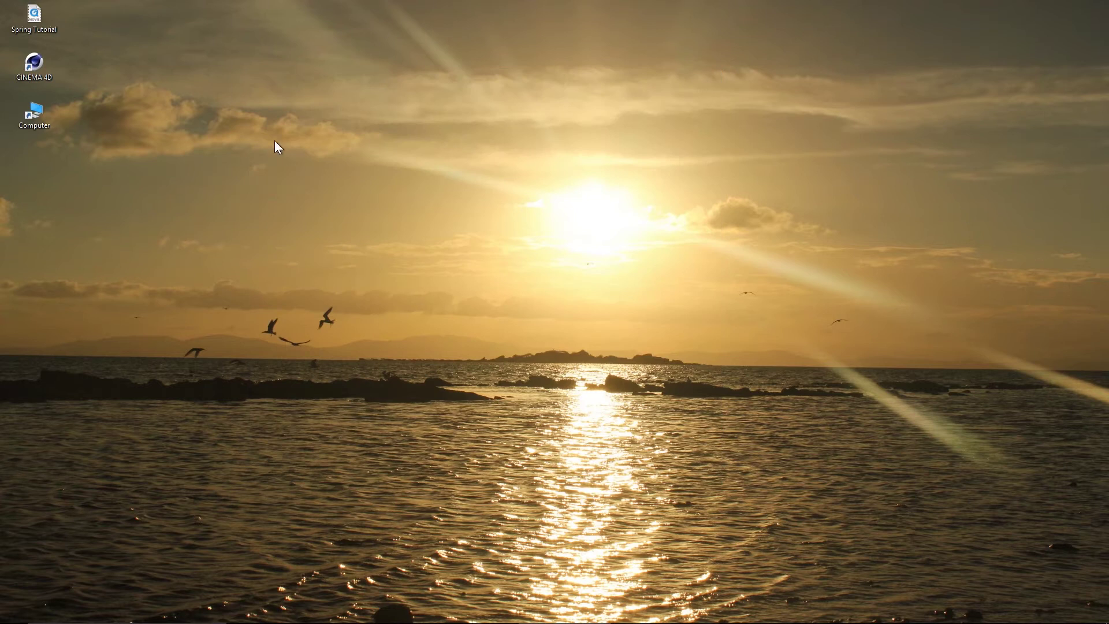
Launch Cinema 4D and orbit around the sphere, small plate and slab scene.
double_click(38, 67)
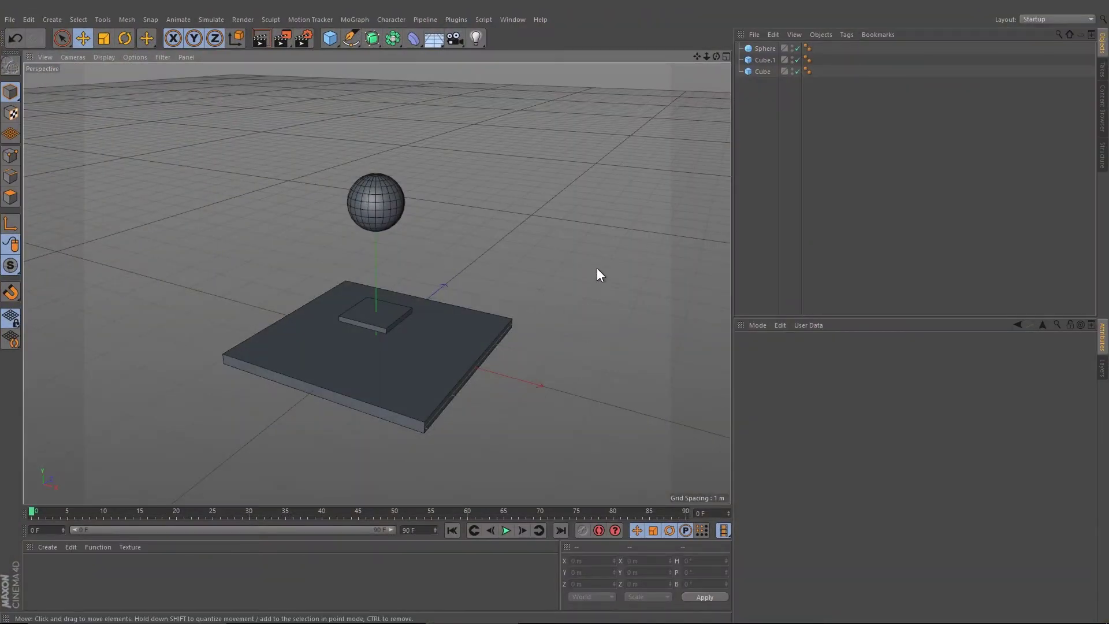
mouse_move(495, 297)
alt+mouse_down()
mouse_move(515, 262)
mouse_move(468, 292)
mouse_move(494, 297)
alt+mouse_up()
mouse_move(504, 248)
alt+mouse_down()
mouse_move(533, 243)
mouse_move(510, 244)
mouse_move(501, 226)
alt+mouse_up()
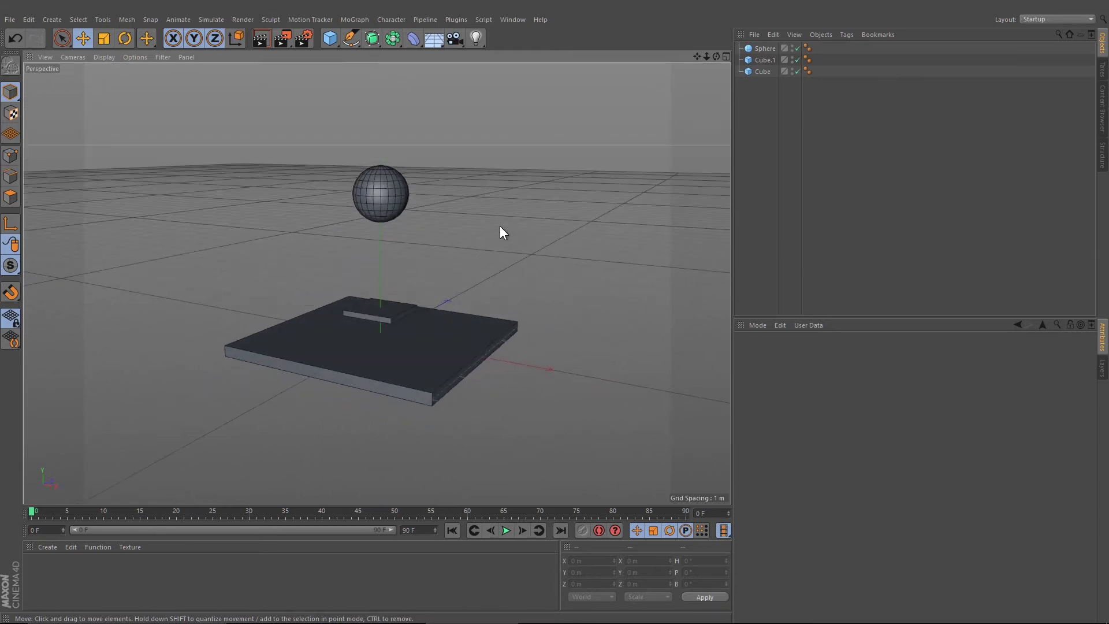
alt+drag(505, 267, 525, 256)
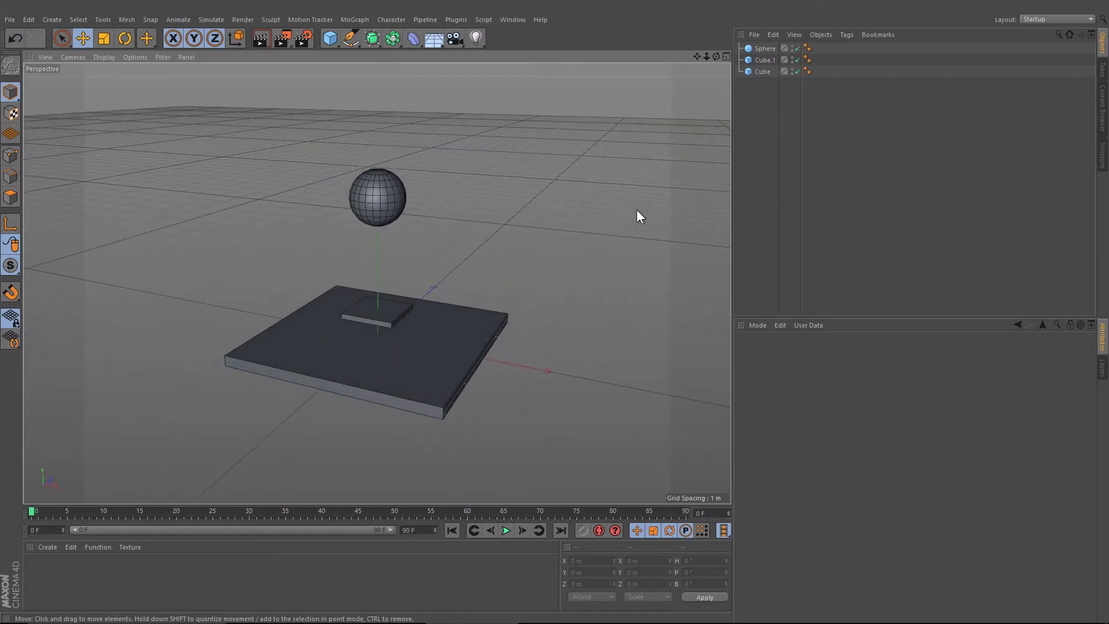
Add Rigid Body dynamics tags to the Sphere and Cube.1.
click(383, 324)
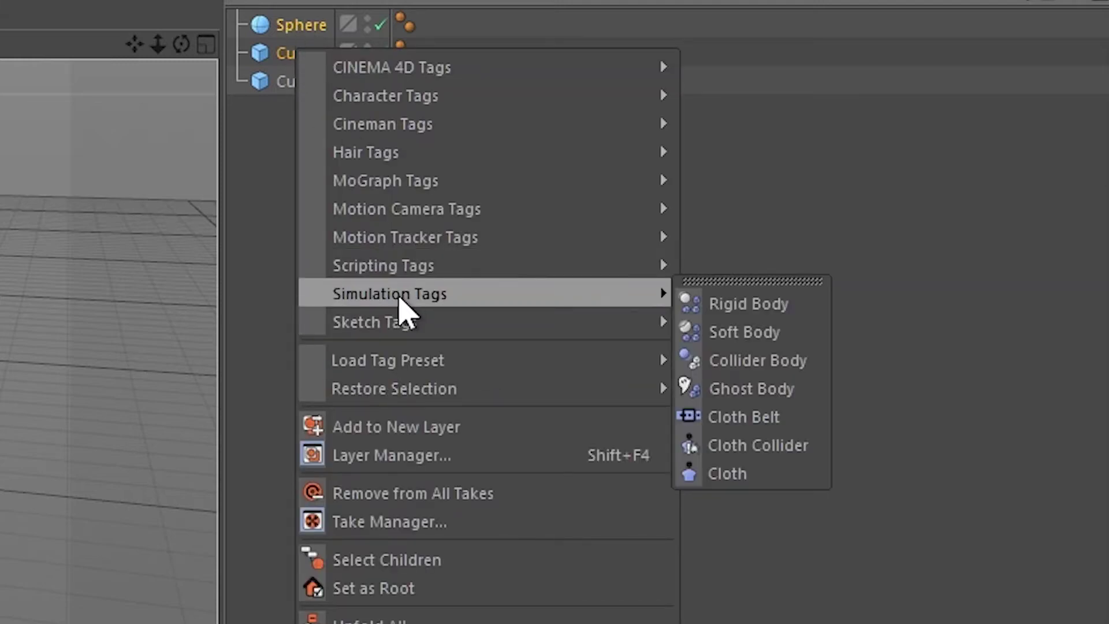
click(751, 310)
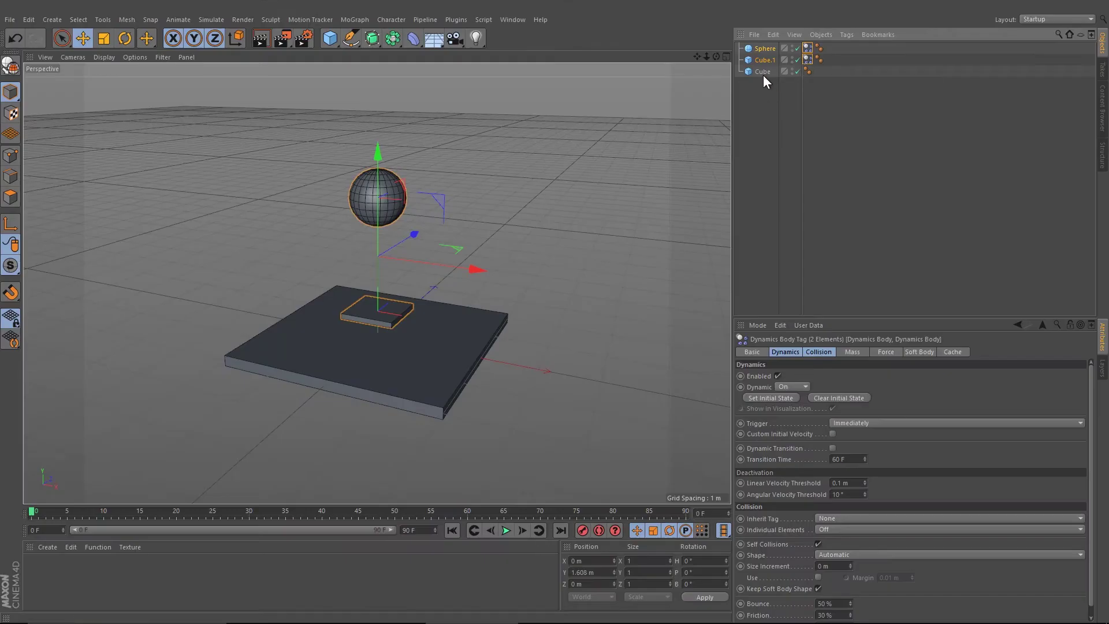
click(762, 71)
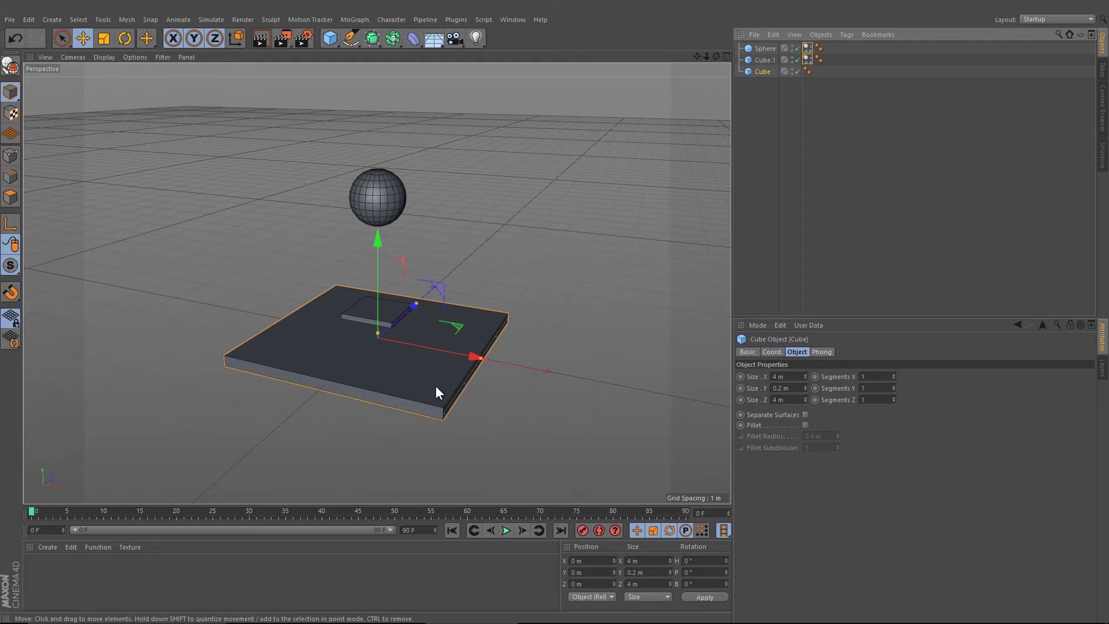
Play the simulation to watch the ball drop onto the base, then rewind and stop.
click(507, 531)
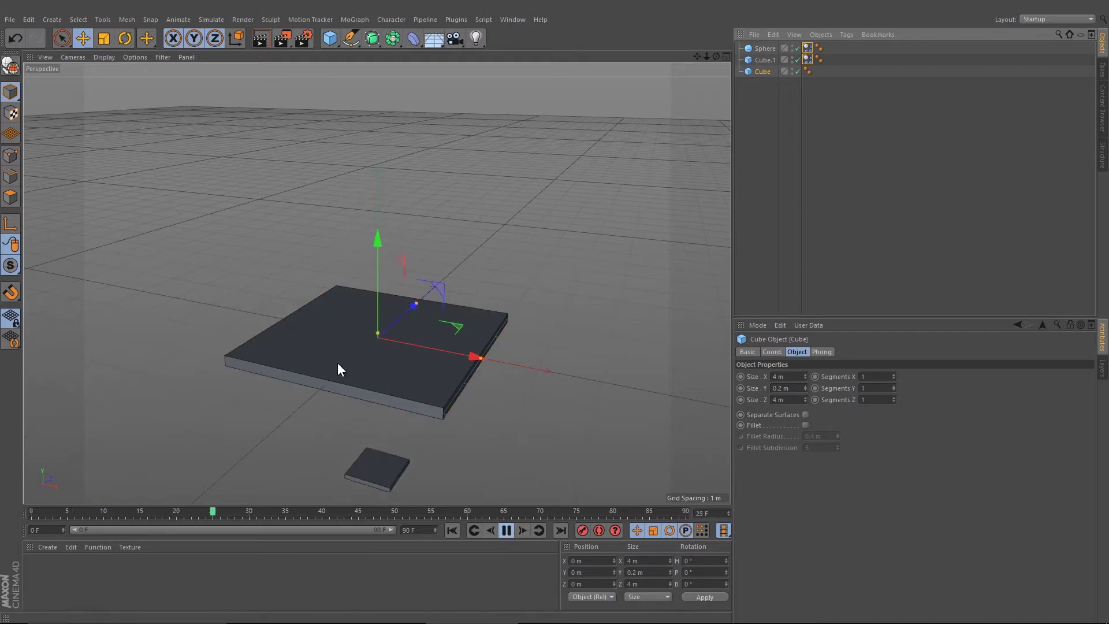
click(452, 531)
key(F8)
right_click(765, 59)
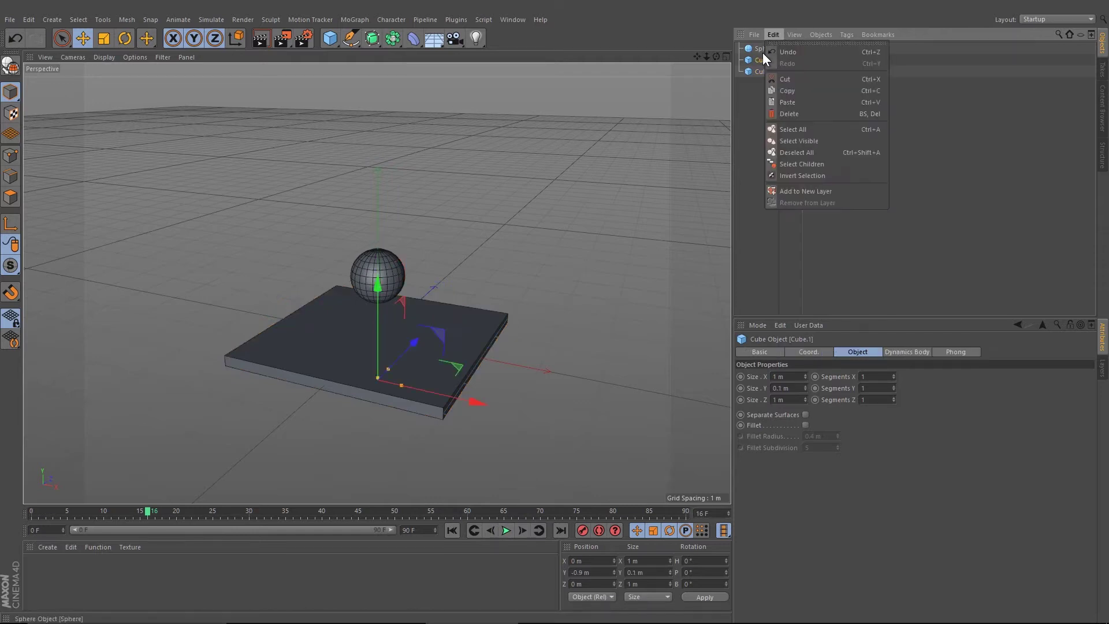
key(Escape)
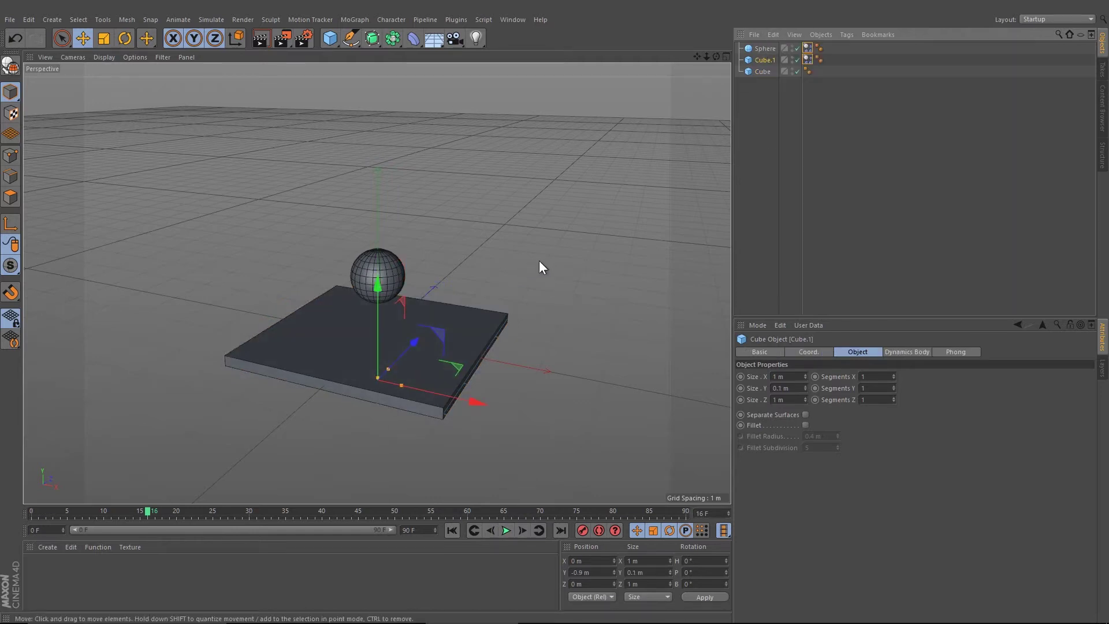
Rename the large slab Cube to 'Ground' and rewind to frame 0.
click(506, 323)
double_click(762, 71)
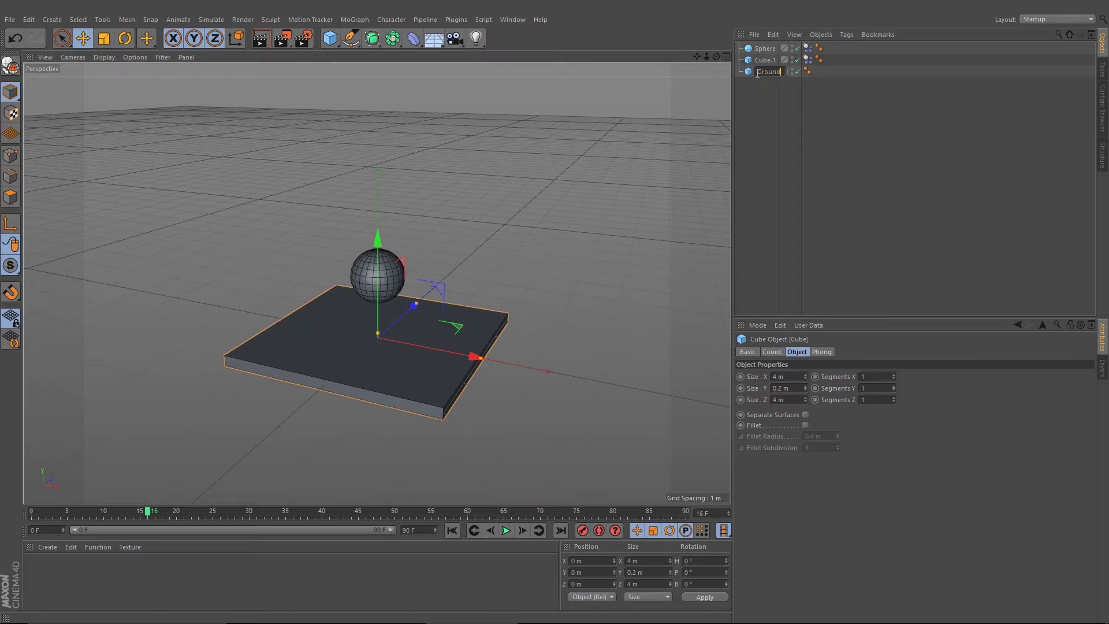
text(Ground)
key(Return)
click(742, 140)
click(454, 530)
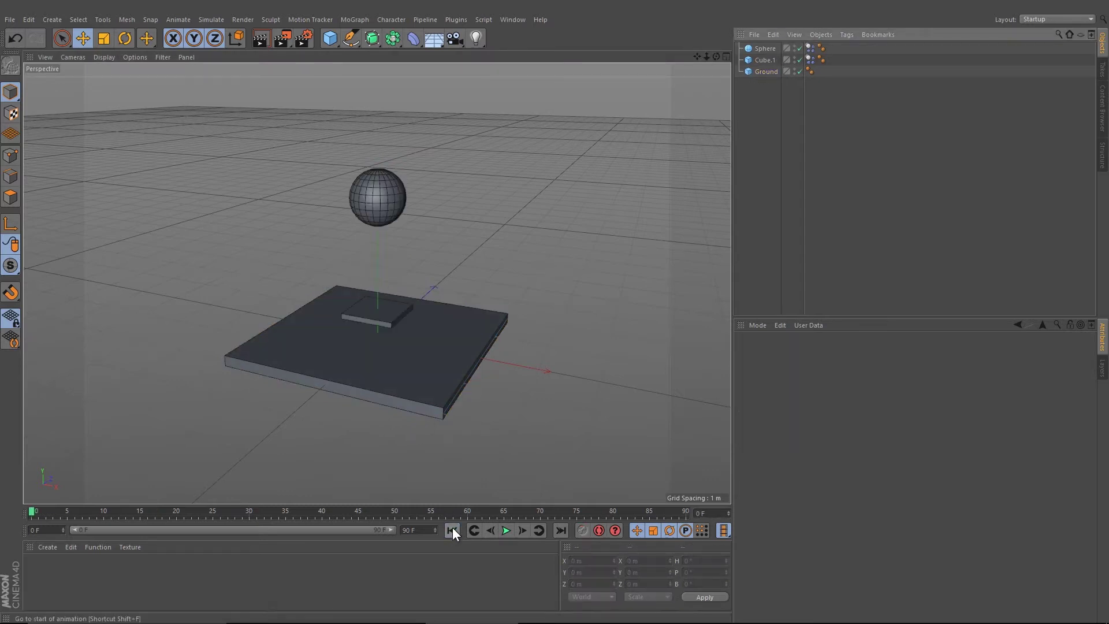
Give Ground a Collider Body tag and play to test the ball landing on the plate.
right_click(763, 70)
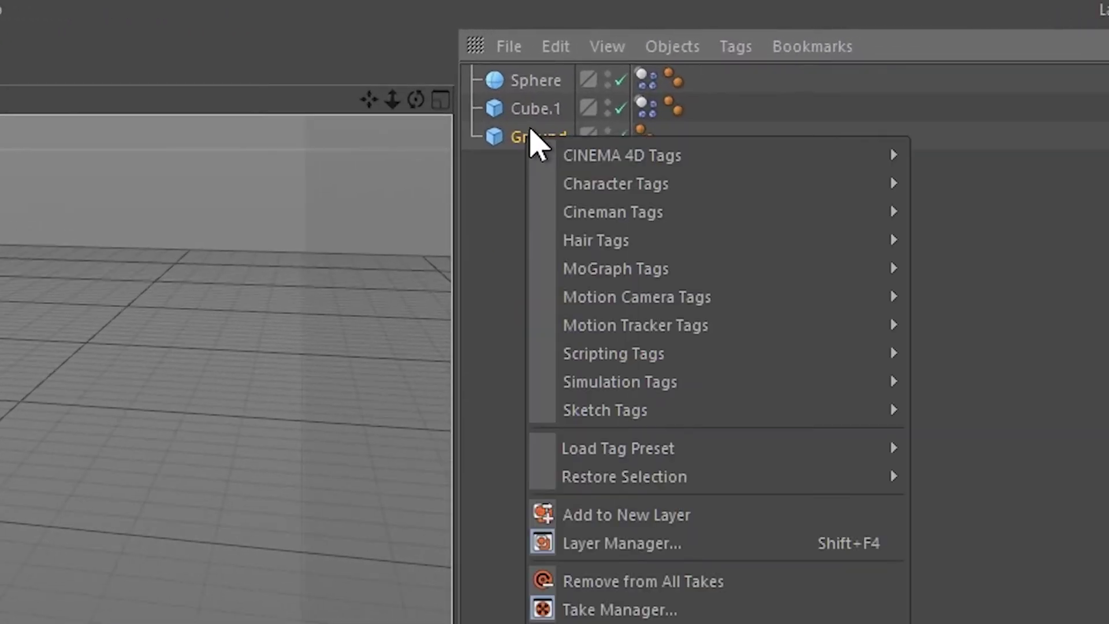
mouse_move(657, 383)
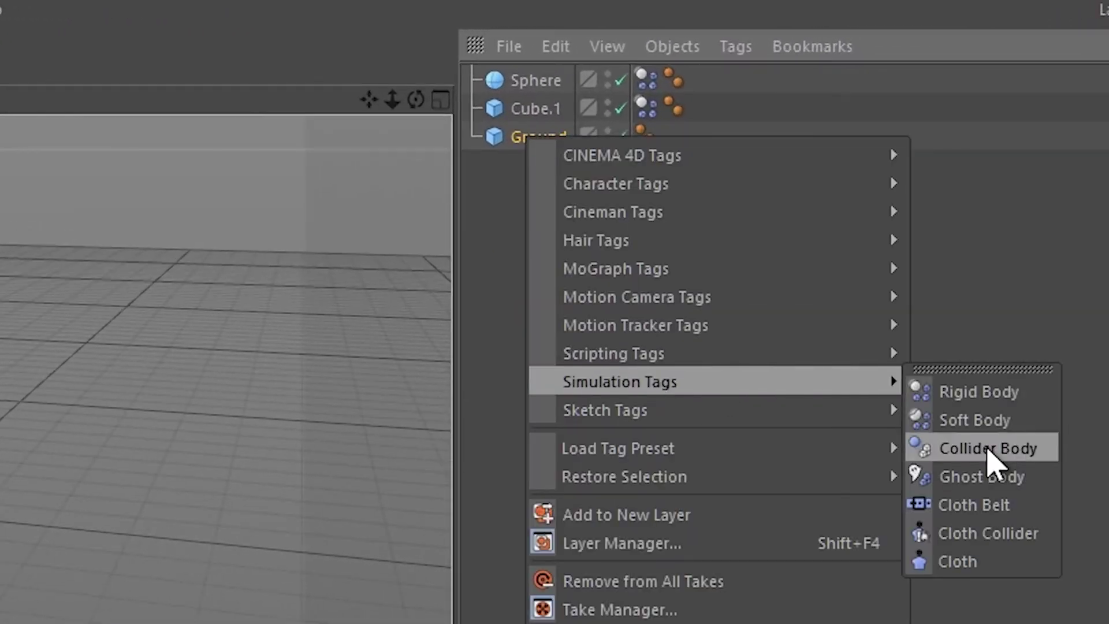
click(988, 449)
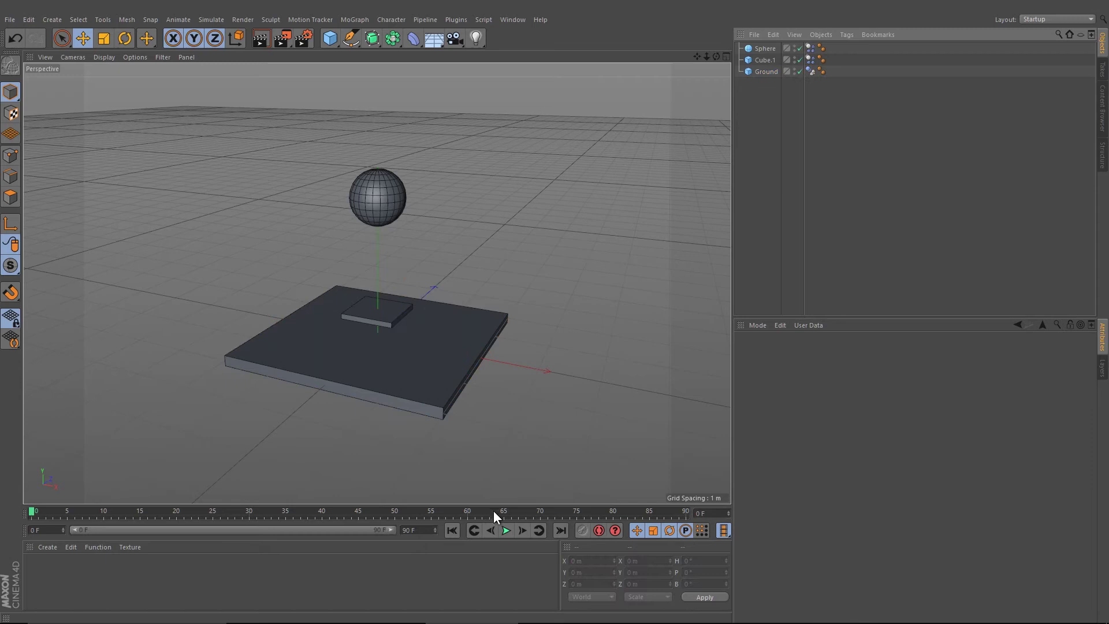
click(507, 531)
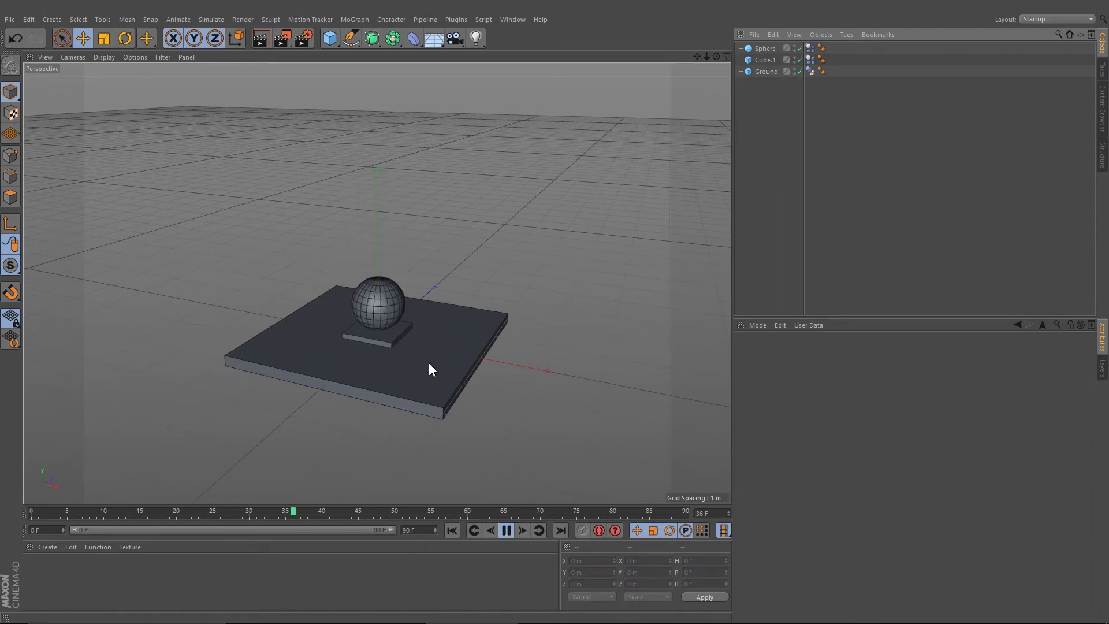
scroll(444, 369, up, 2)
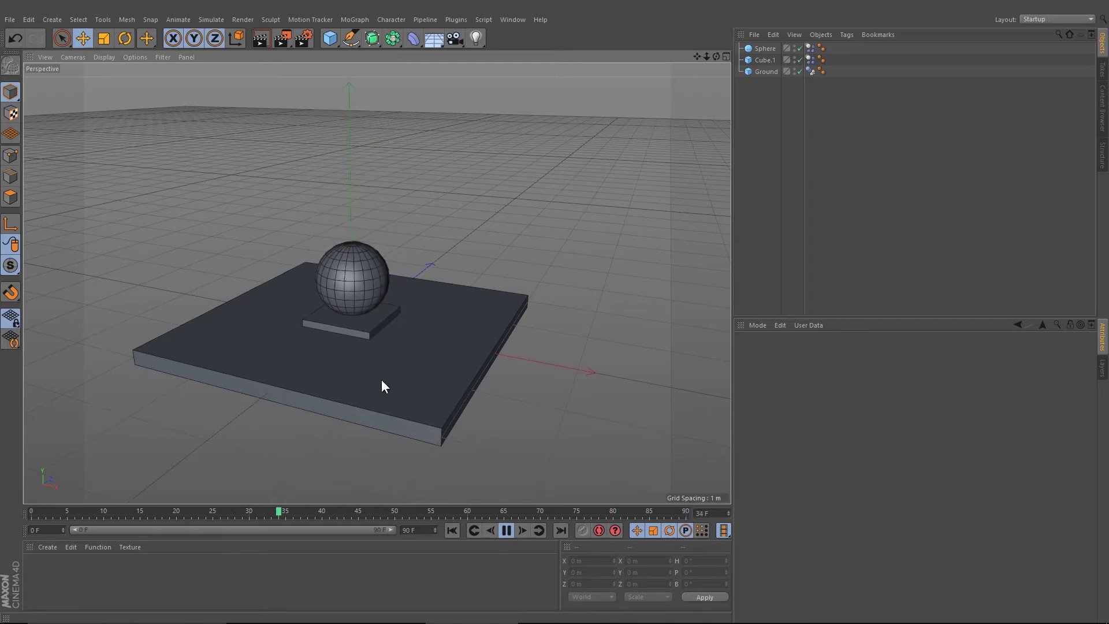
click(452, 531)
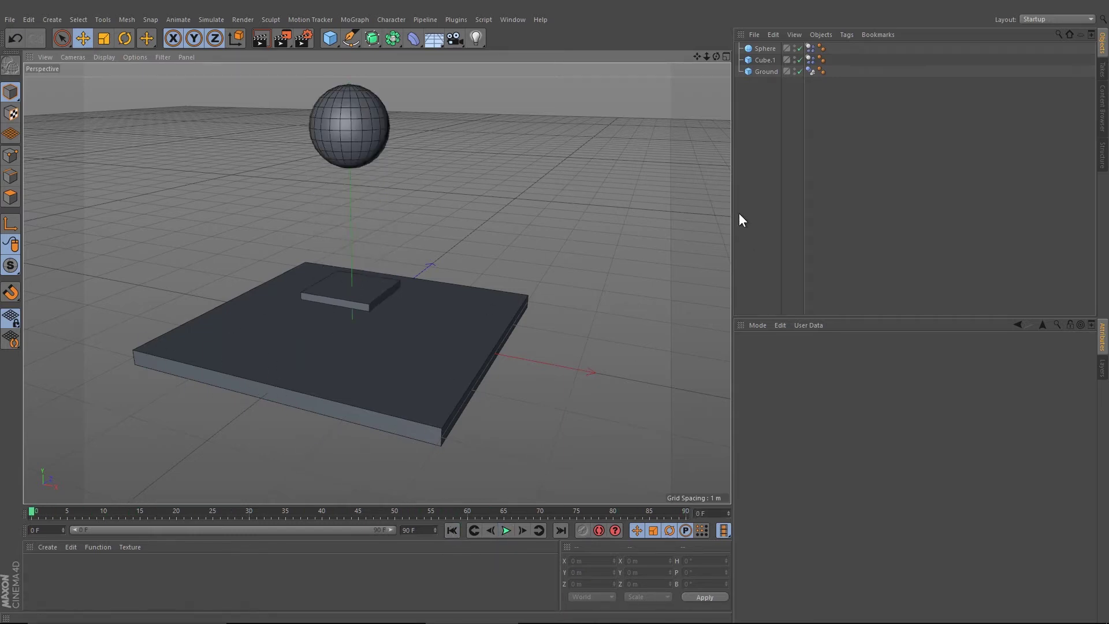
alt+drag(456, 206, 498, 230)
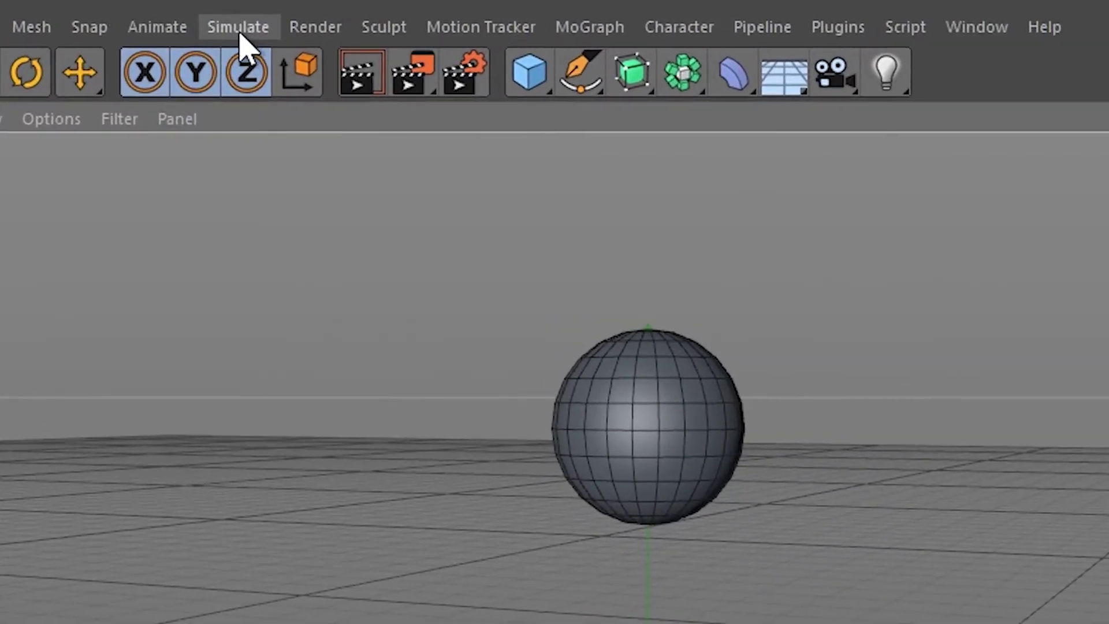
Add a dynamics Spring object from the Simulate menu.
click(240, 34)
mouse_move(267, 103)
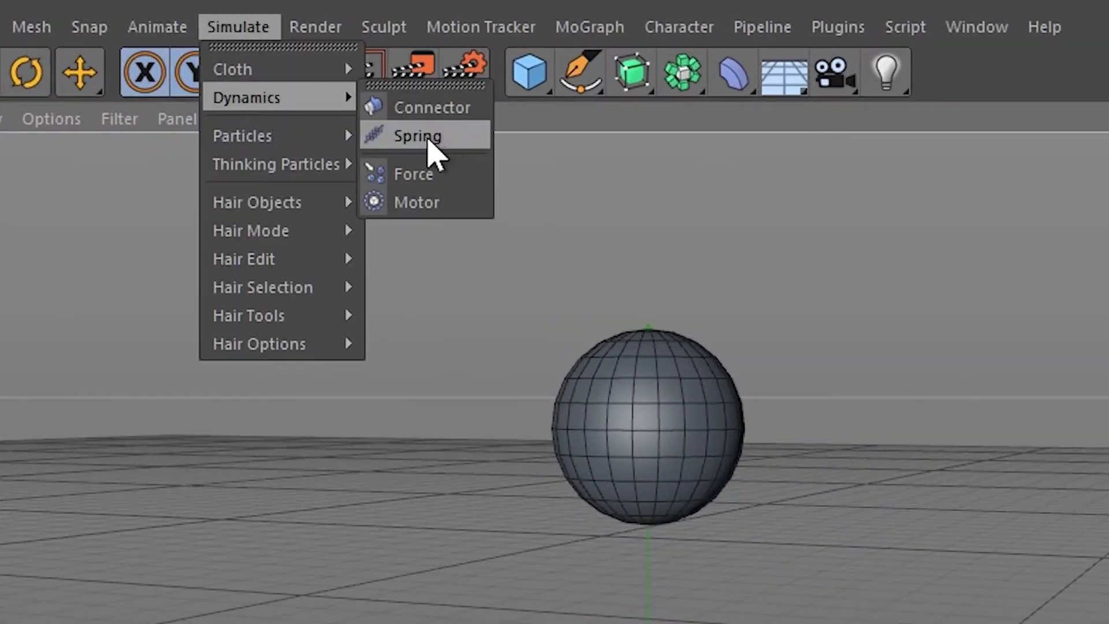
click(430, 136)
click(775, 136)
click(762, 48)
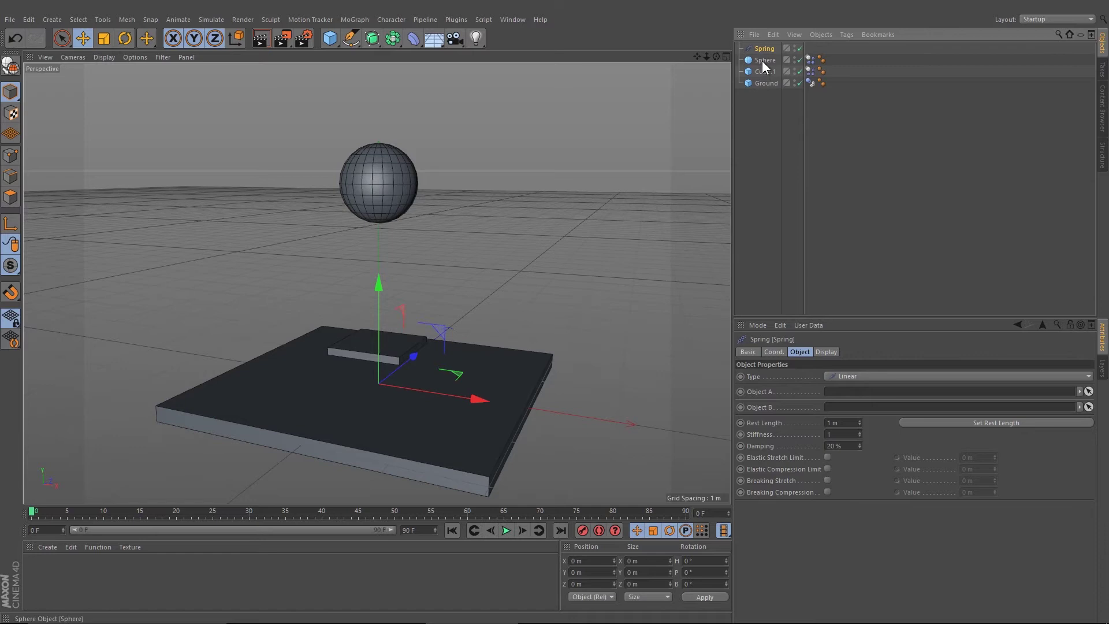
Set the Spring's Object A to Sphere and Object B to Cube.1, then render a preview.
drag(762, 61, 842, 397)
drag(757, 73, 837, 420)
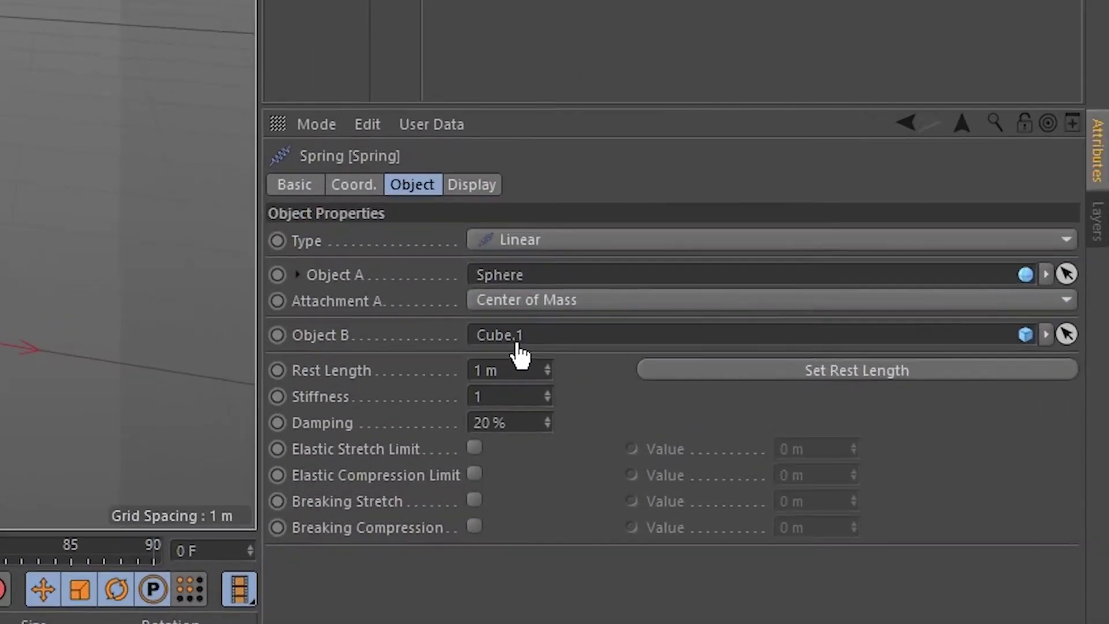
drag(518, 346, 518, 346)
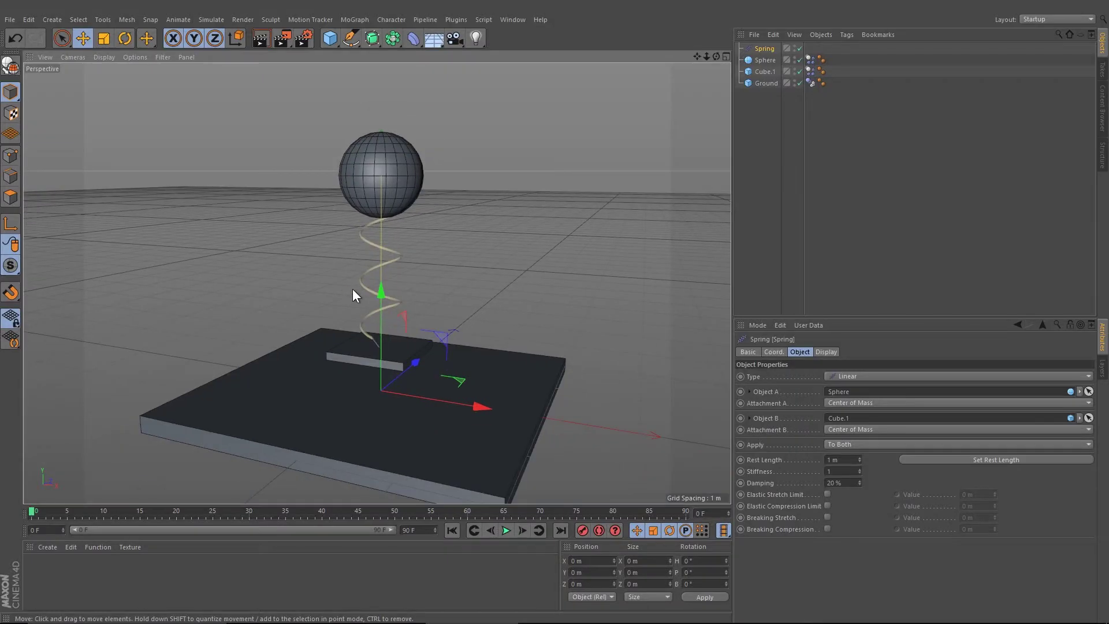
key(ctrl+r)
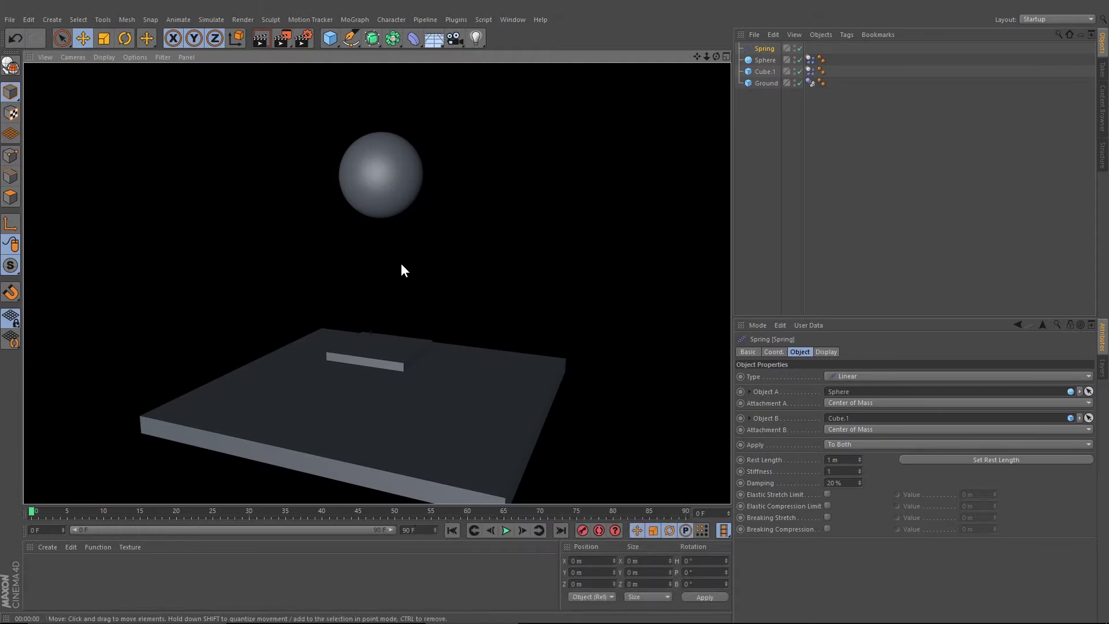
Clear the preview render and select the Spring object.
click(379, 257)
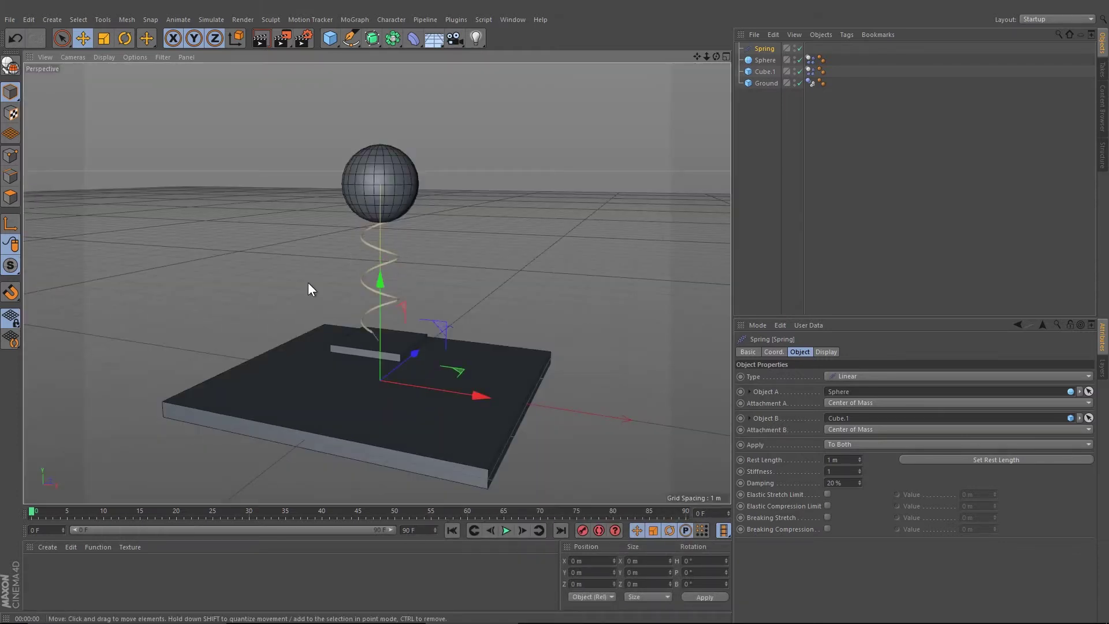
click(762, 103)
click(762, 60)
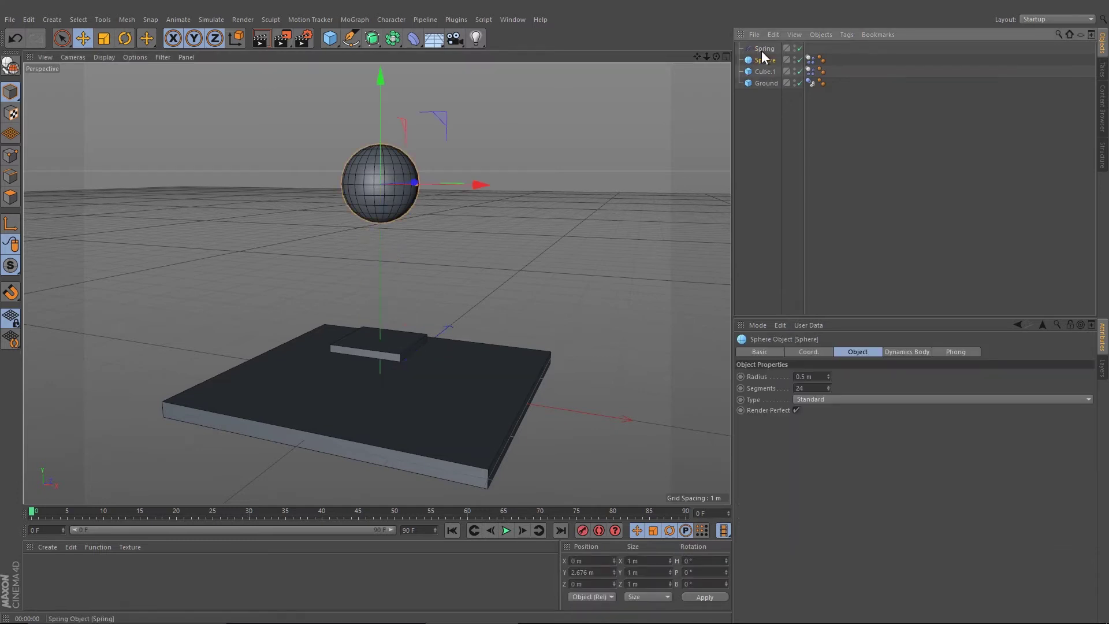
click(762, 50)
click(370, 350)
scroll(436, 153, up, 3)
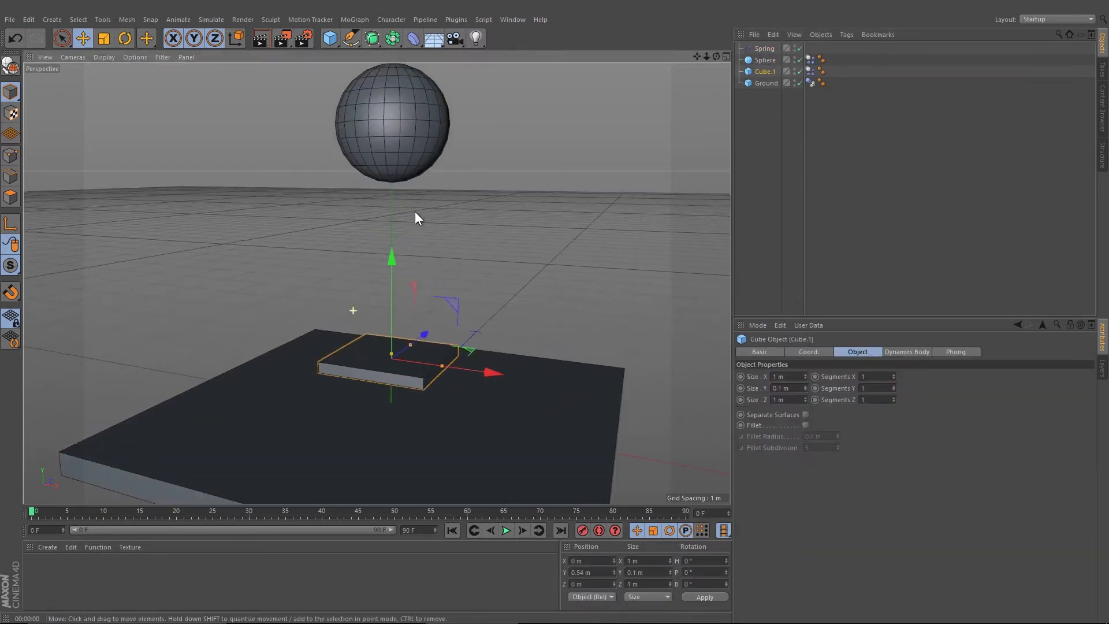
click(755, 51)
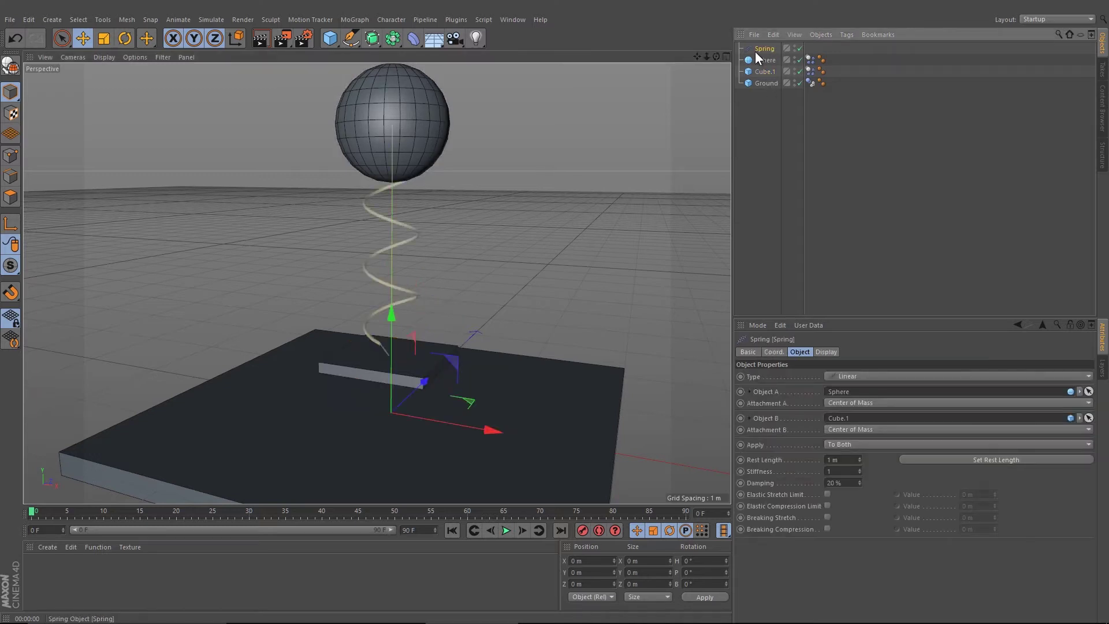
Make the spring Always Visible with a 1 m Draw Size on its Display settings.
click(827, 353)
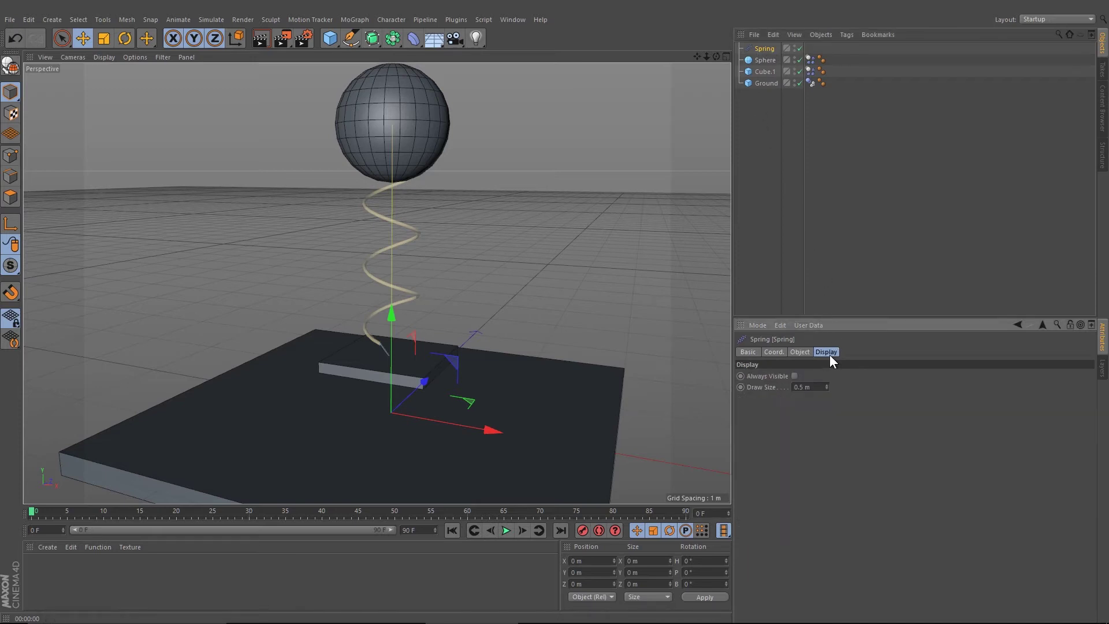
click(795, 376)
click(808, 387)
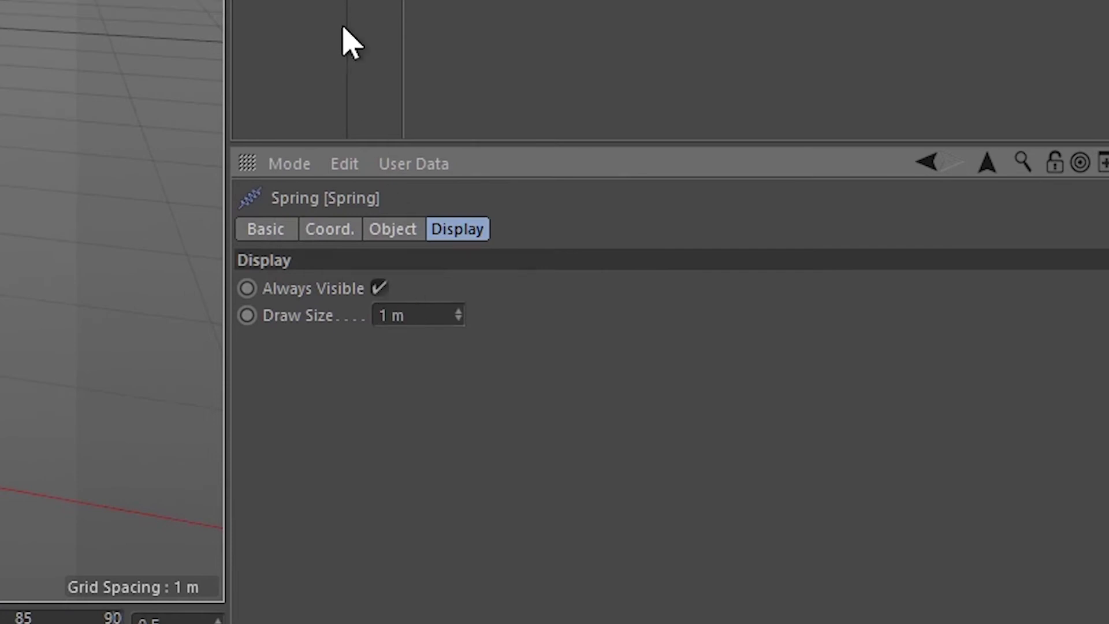
click(783, 223)
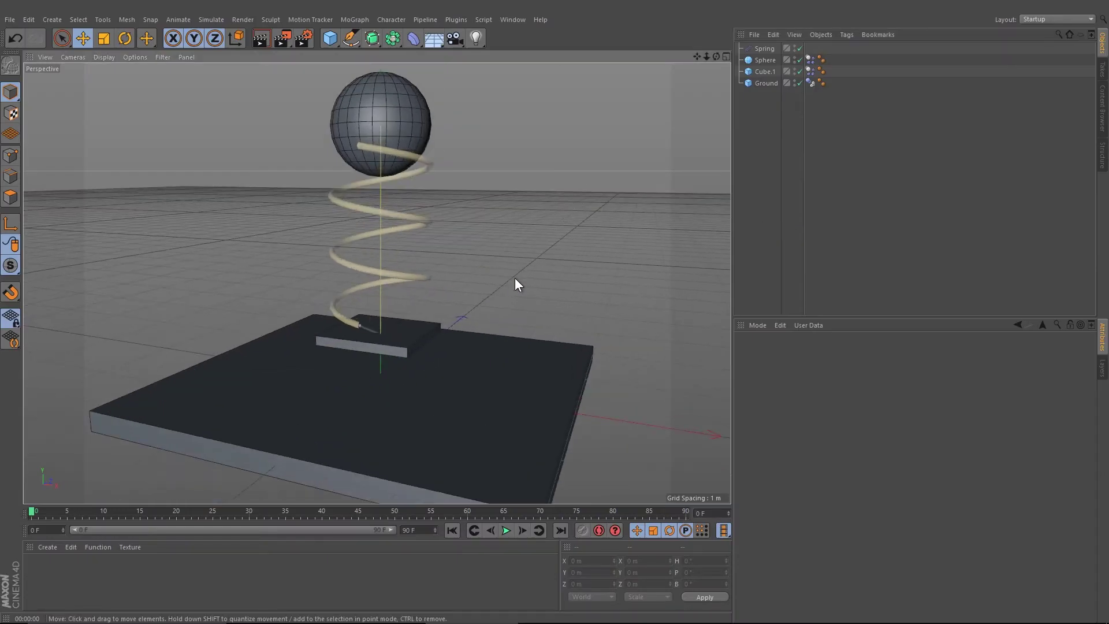
click(764, 49)
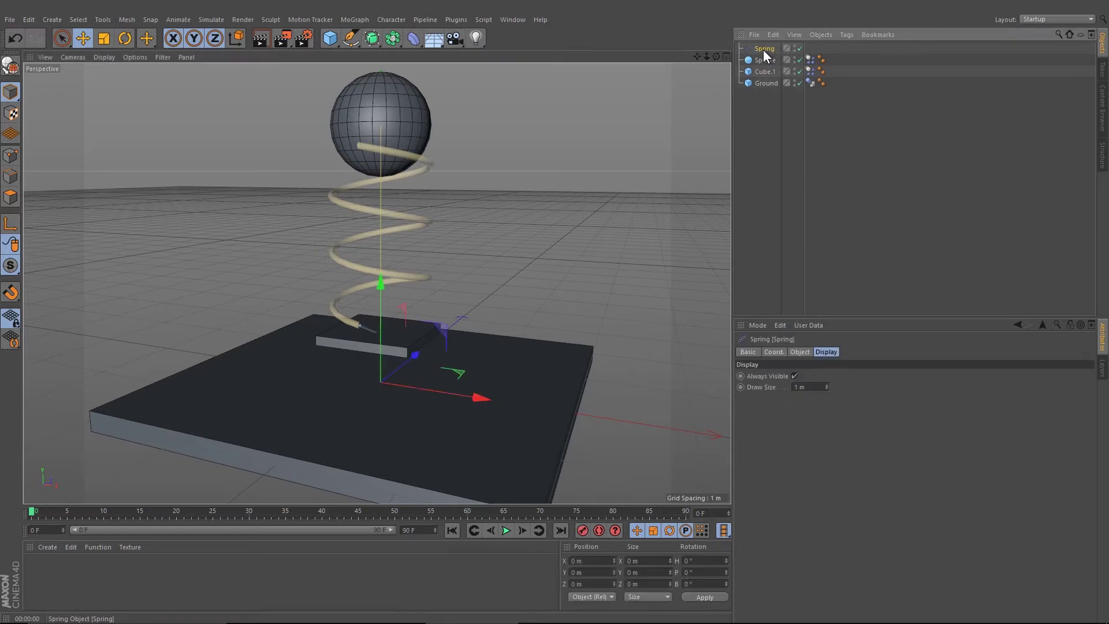
Play the simulation to test the current spring behaviour, then pause.
click(507, 532)
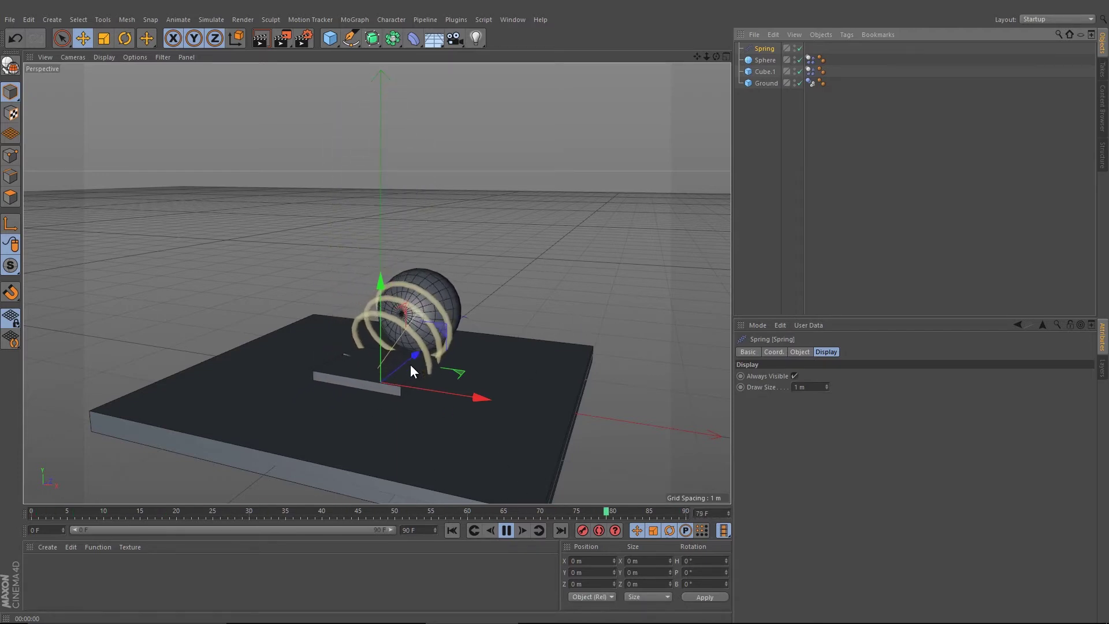
click(508, 527)
click(714, 163)
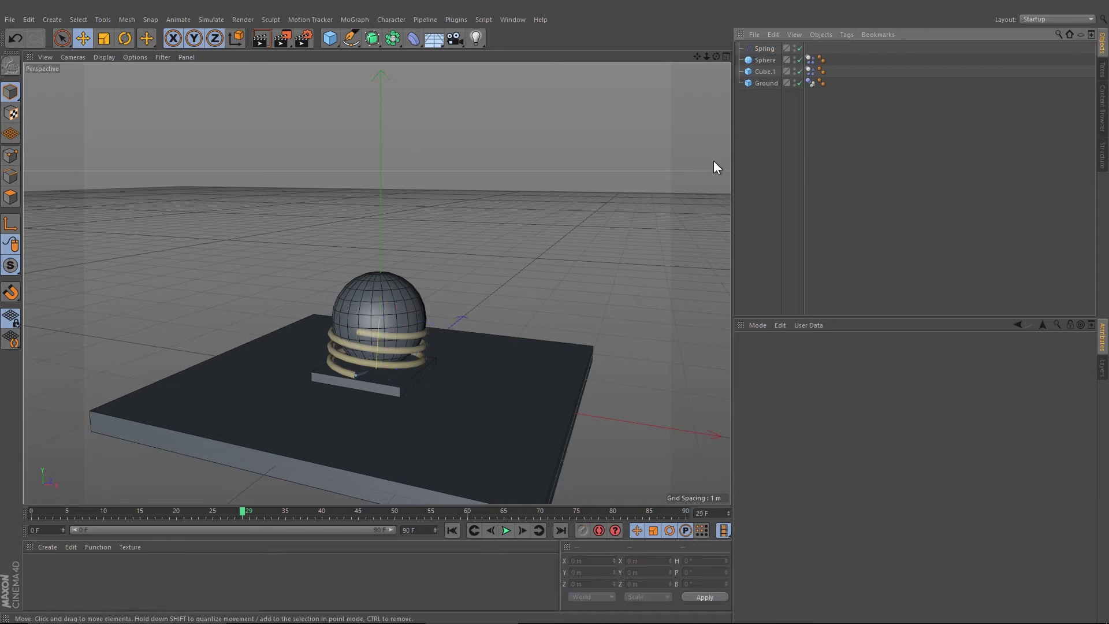
Set the spring's Rest Length to 3 m, Stiffness 10, enable Elastic Stretch Limit, and replay.
click(765, 50)
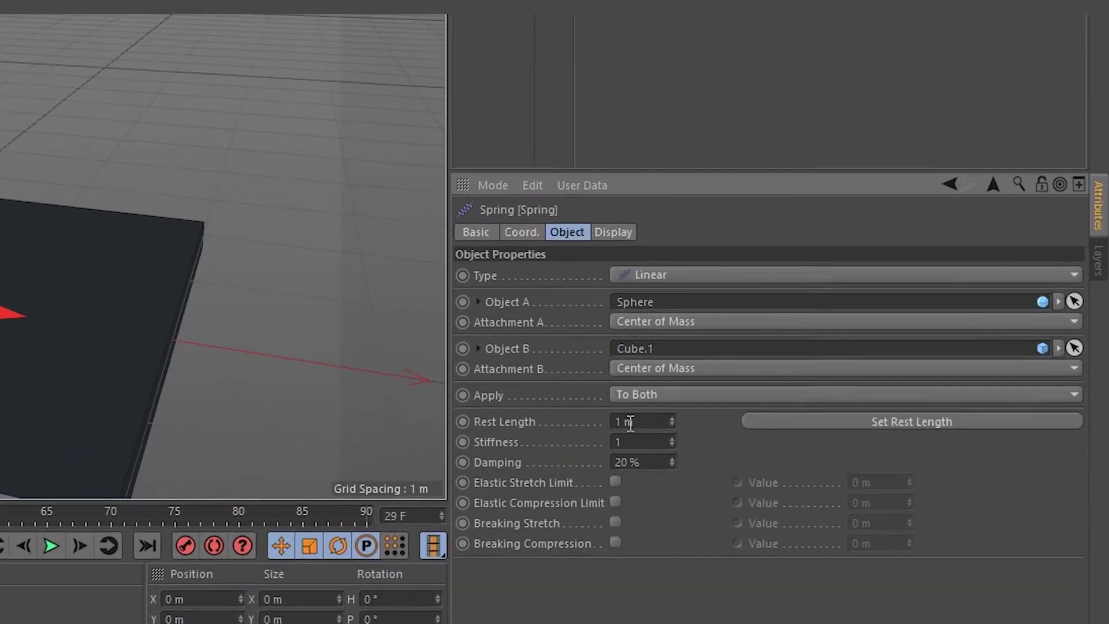
click(841, 461)
double_click(507, 399)
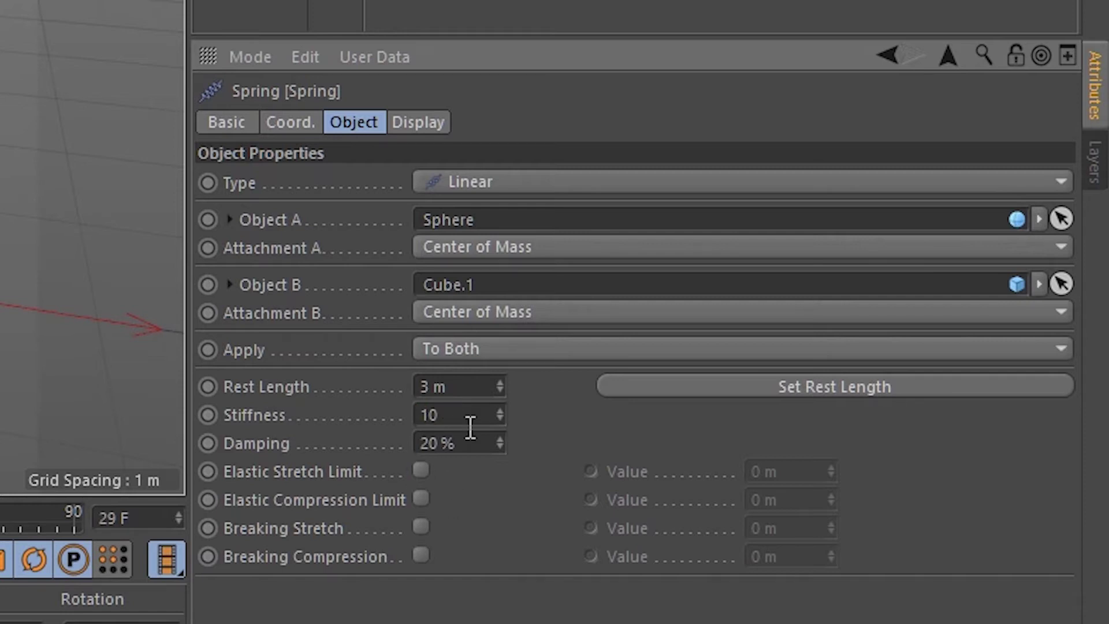
click(422, 470)
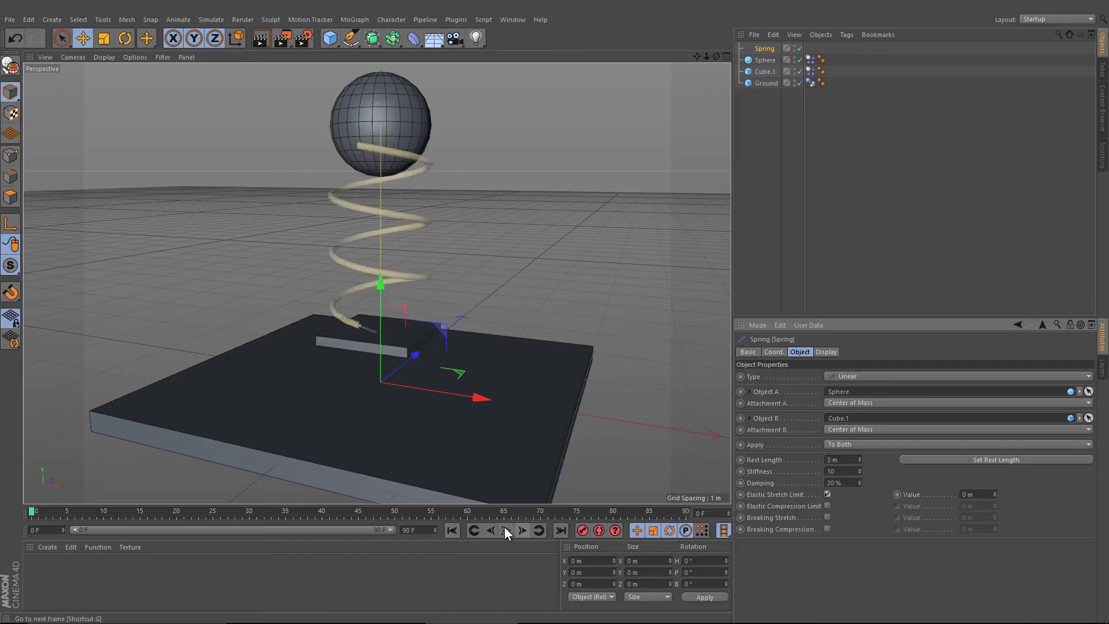
click(506, 530)
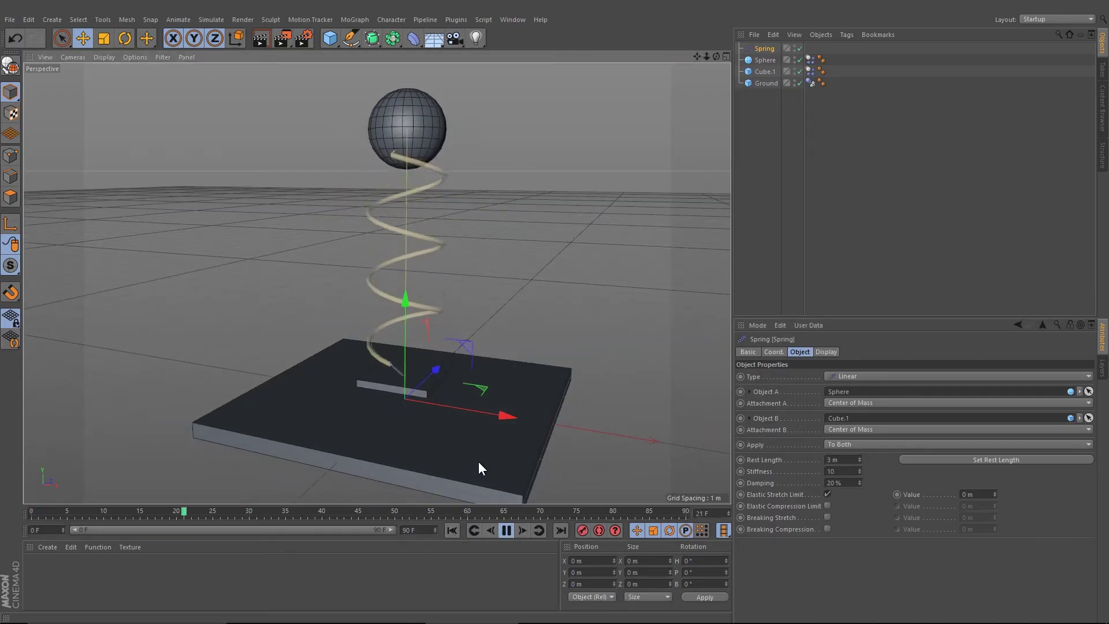
Raise Cube.1 to 1.755 m under the sphere and test the simulation.
click(509, 530)
click(456, 530)
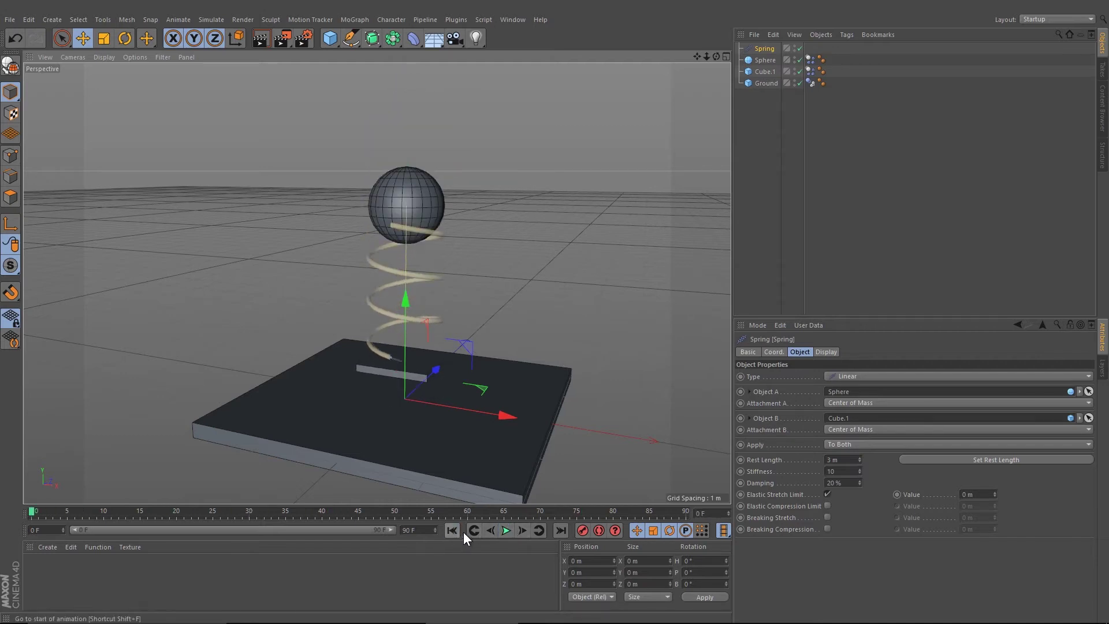
mouse_move(565, 223)
alt+mouse_down()
mouse_move(550, 238)
mouse_move(556, 219)
alt+mouse_up()
key(Down)
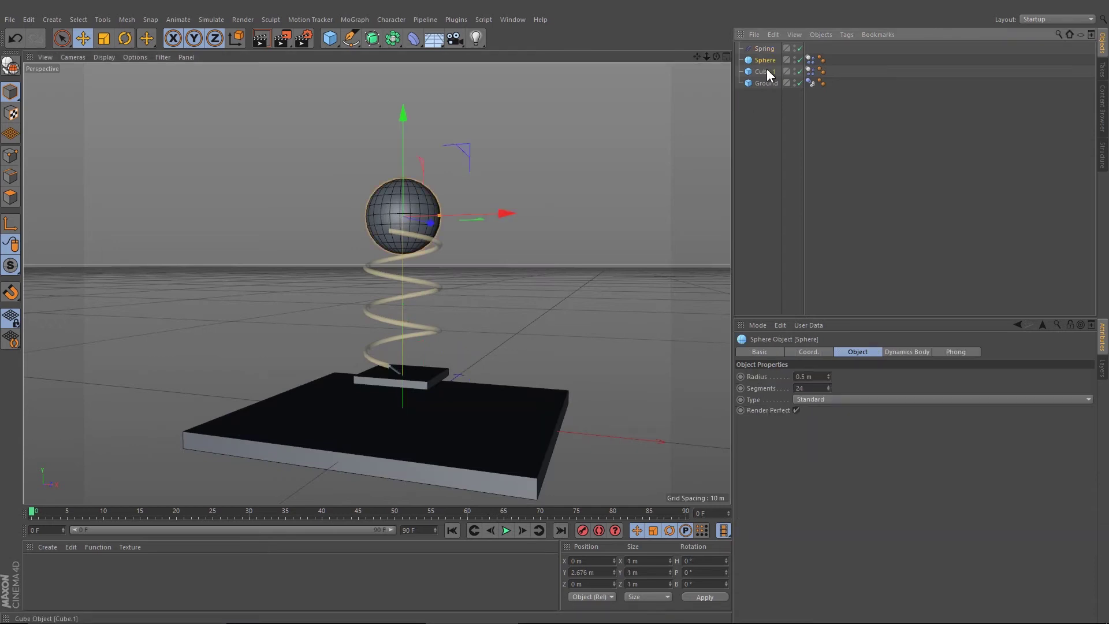
click(766, 71)
drag(402, 279, 422, 191)
click(507, 530)
click(453, 532)
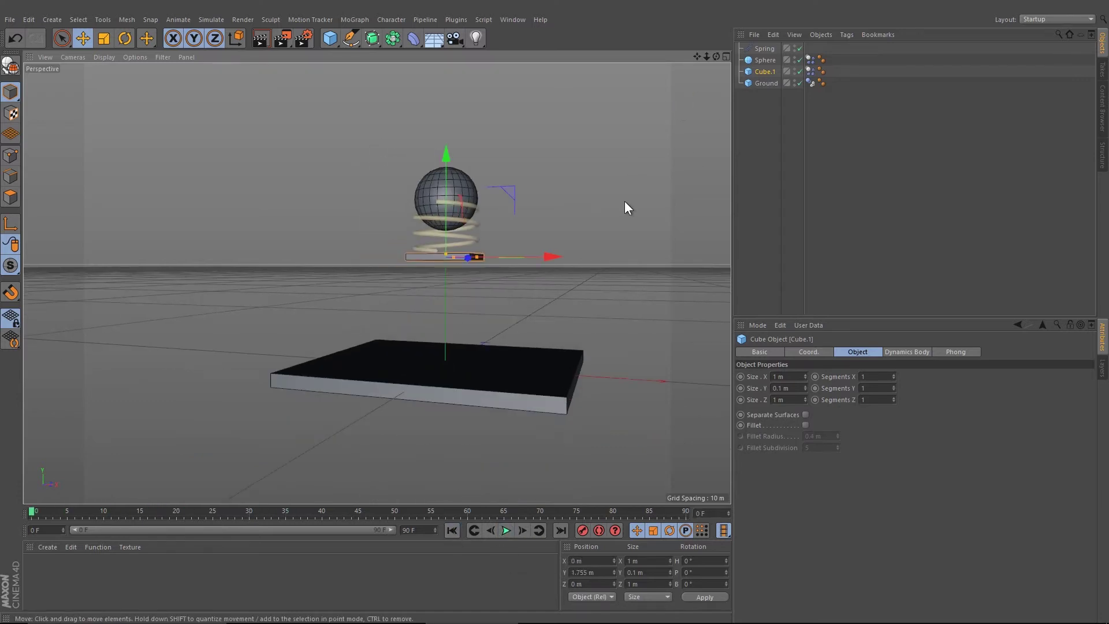
Lift the sphere to about 4.989 m, stretching the spring, and play it back.
click(766, 48)
click(762, 61)
drag(405, 150, 407, 37)
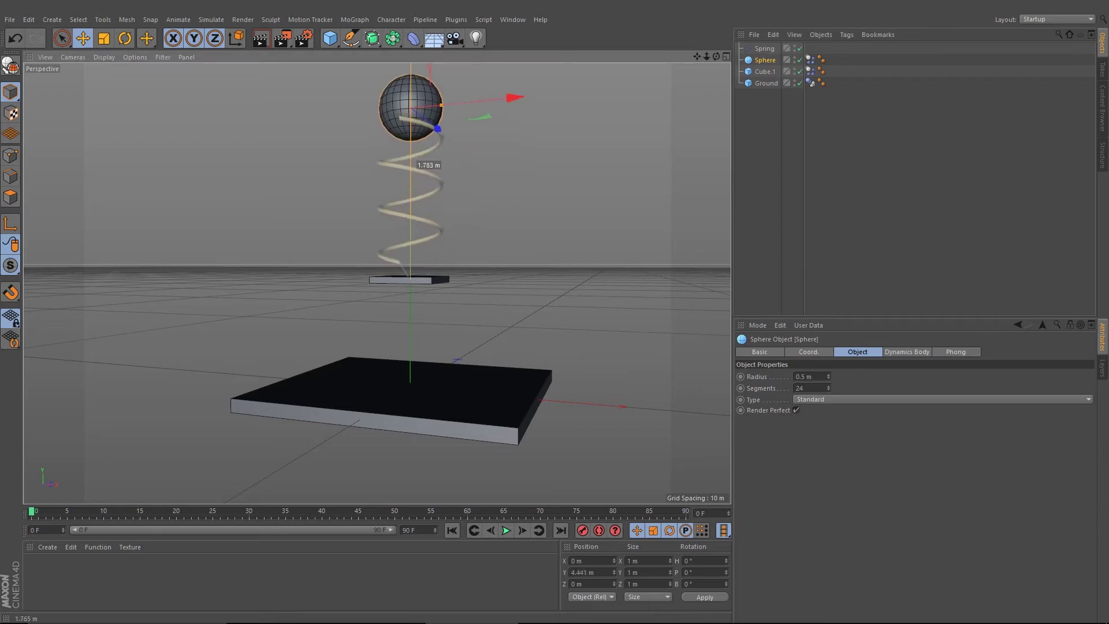
click(506, 532)
mouse_move(522, 292)
alt+mouse_down()
mouse_move(539, 329)
mouse_move(535, 294)
mouse_move(520, 301)
alt+mouse_up()
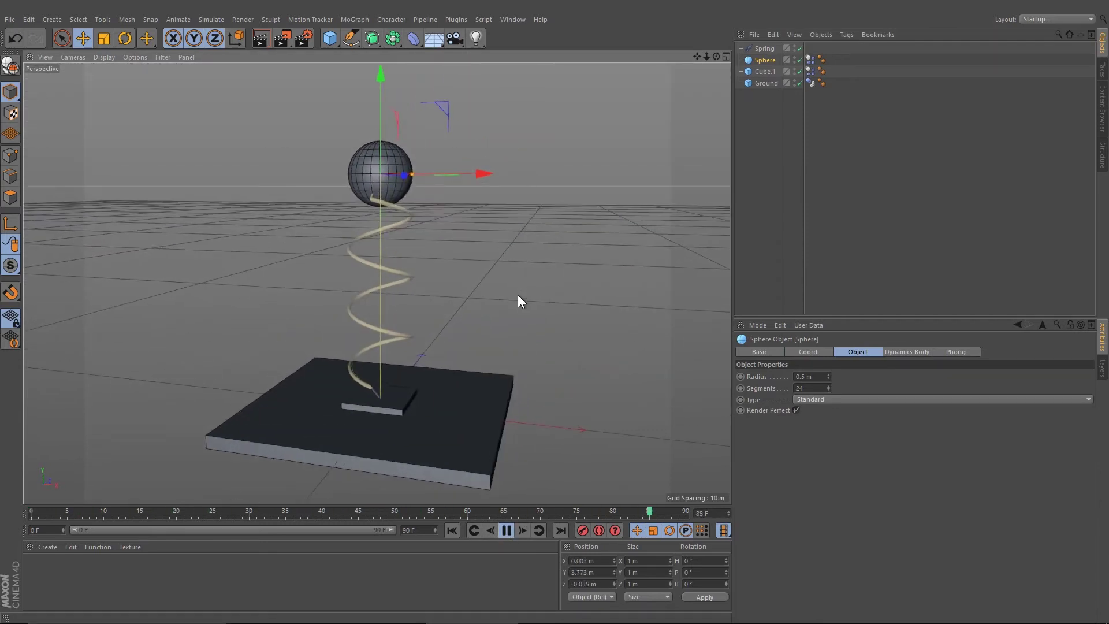
click(506, 531)
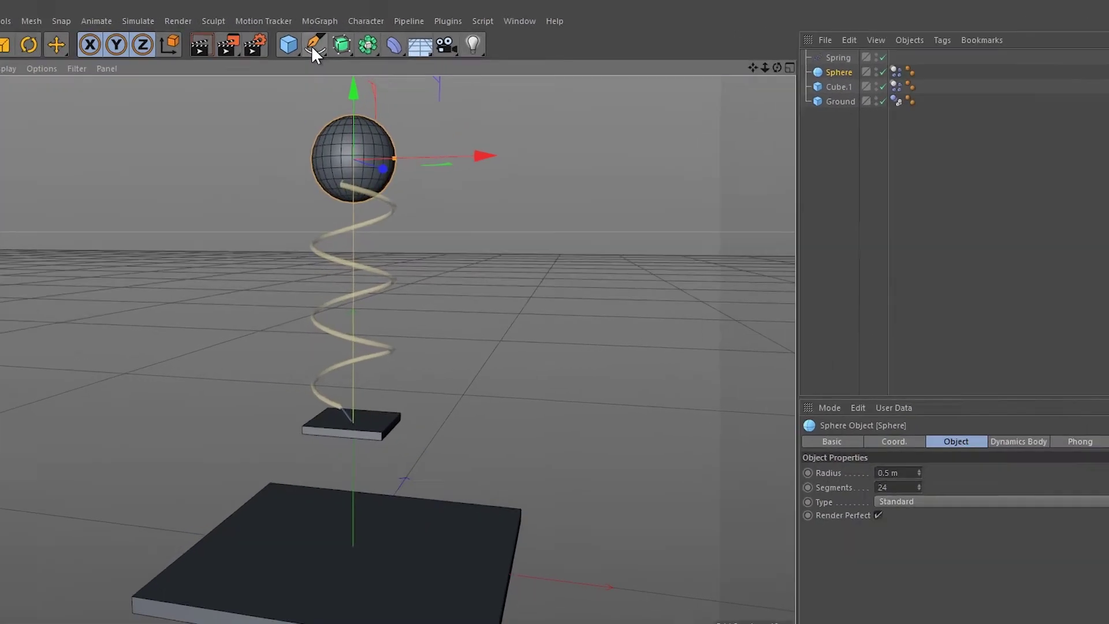
click(351, 39)
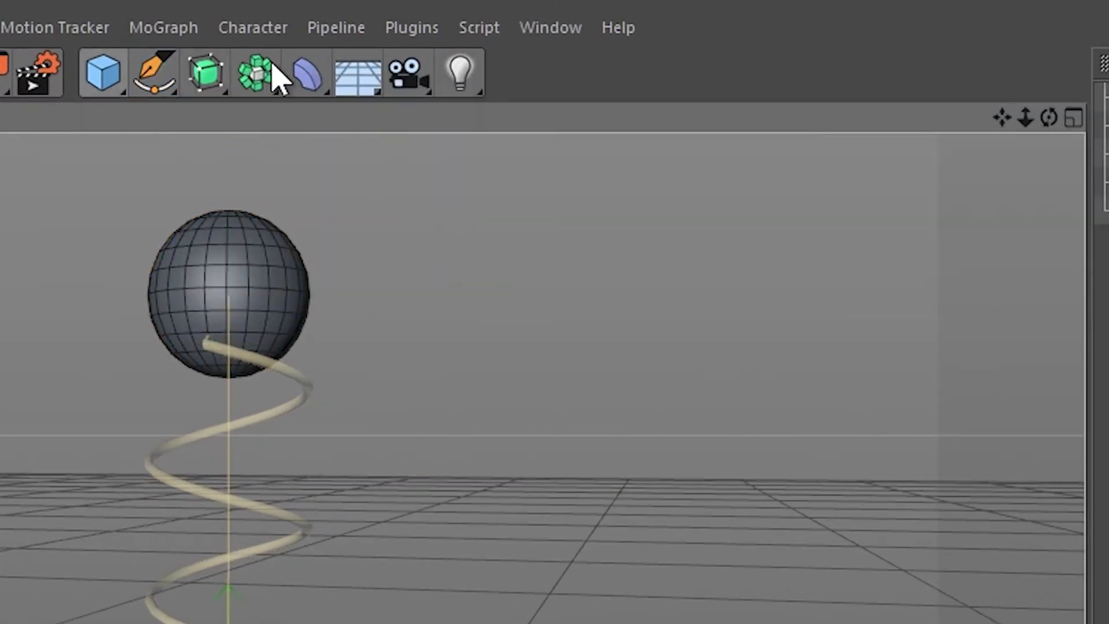
Add a Sweep and a Circle, and nest the Helix and Circle under the Sweep.
click(228, 72)
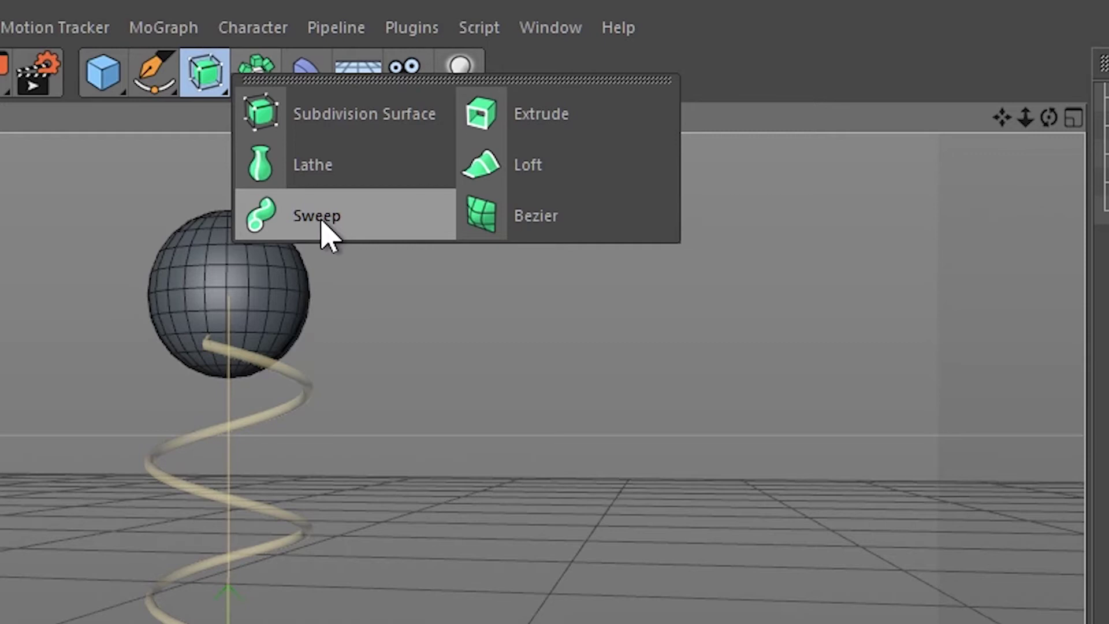
click(154, 73)
click(484, 169)
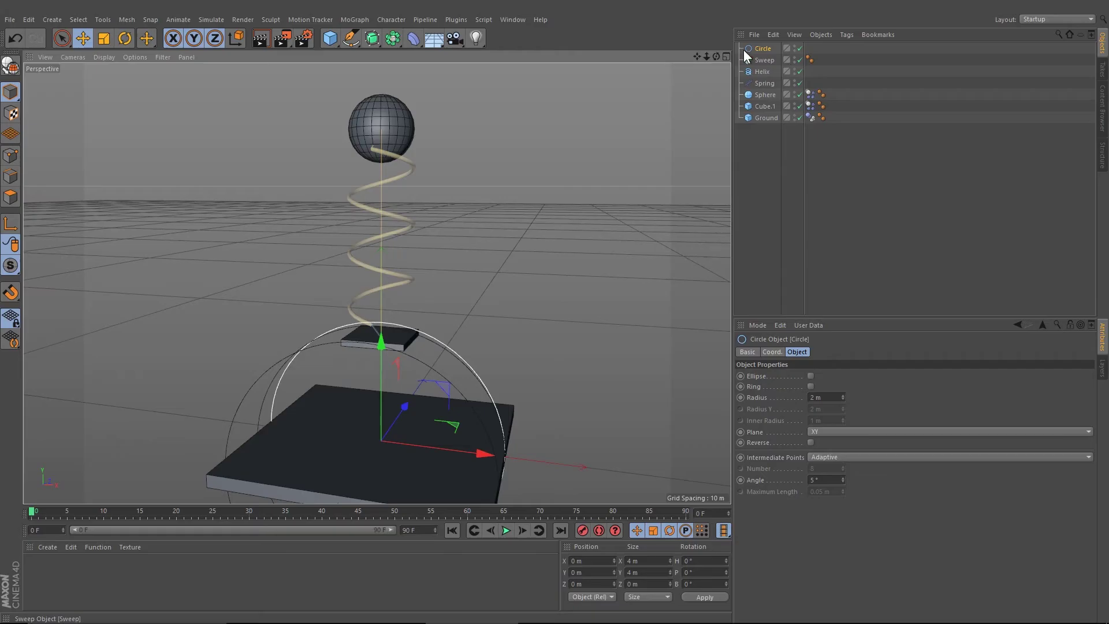
click(783, 185)
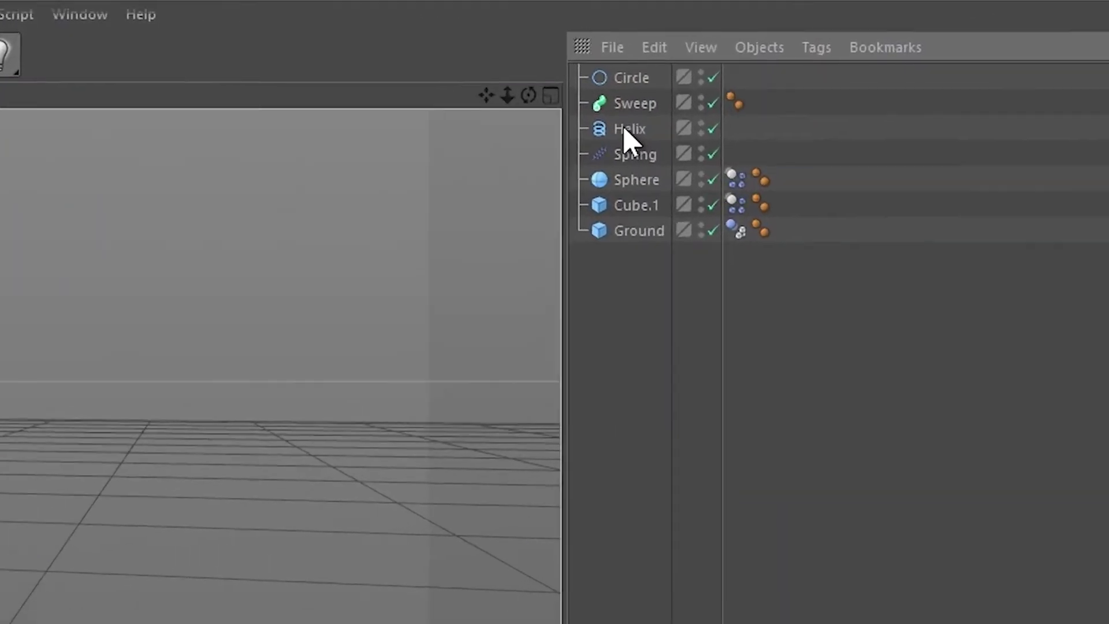
mouse_move(624, 129)
mouse_down()
mouse_move(641, 101)
mouse_move(645, 118)
mouse_move(610, 122)
mouse_up()
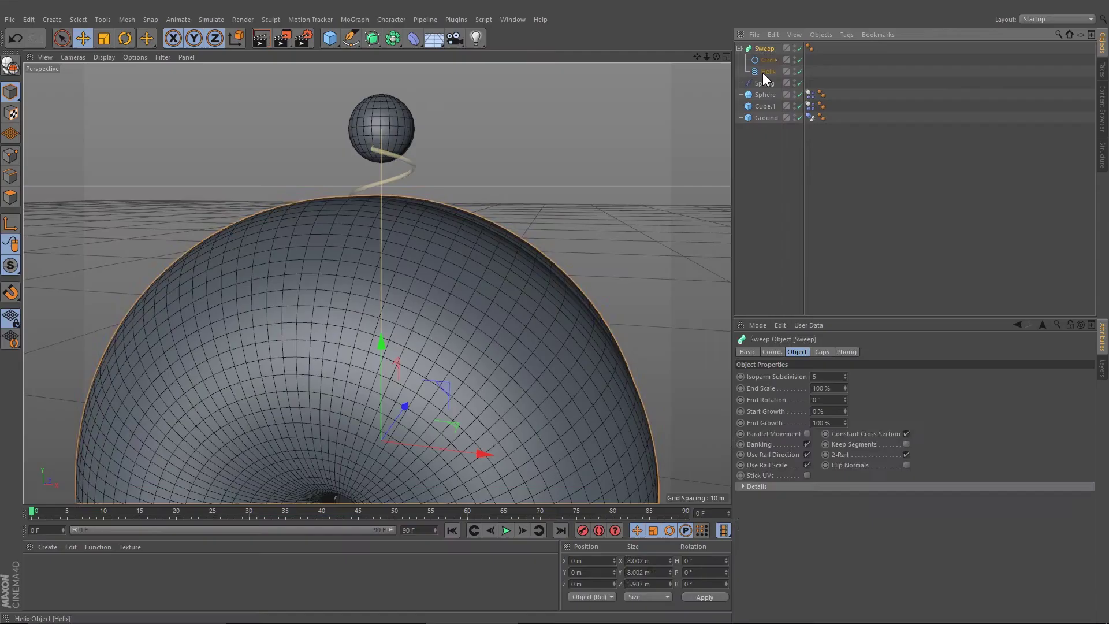
Set the Circle's radius to 0.05 m.
click(607, 142)
click(615, 111)
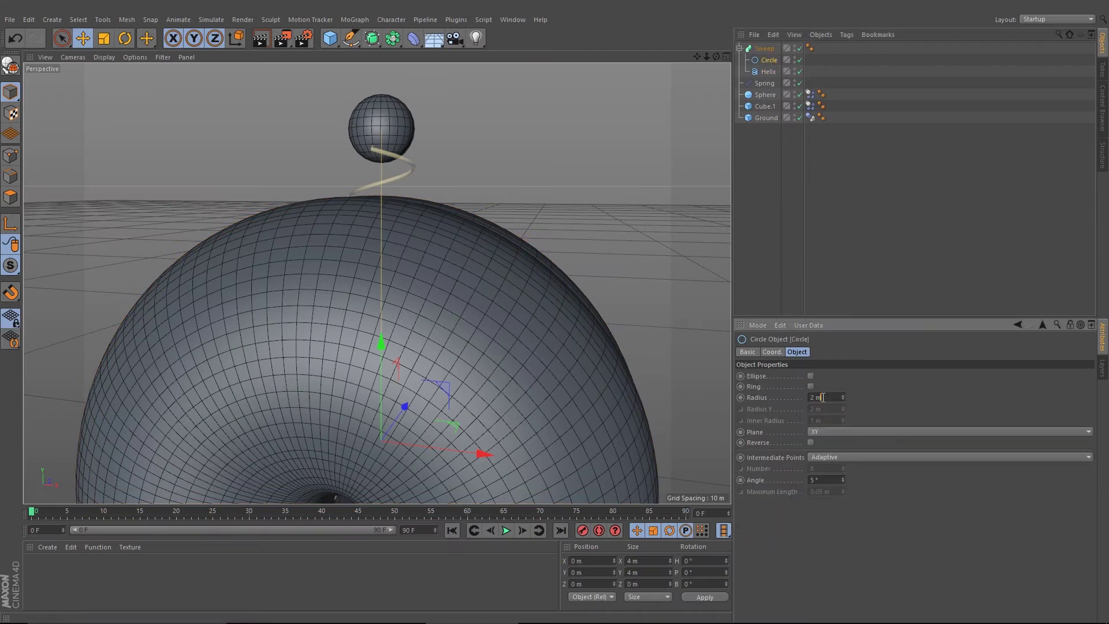
text(0.1)
key(Return)
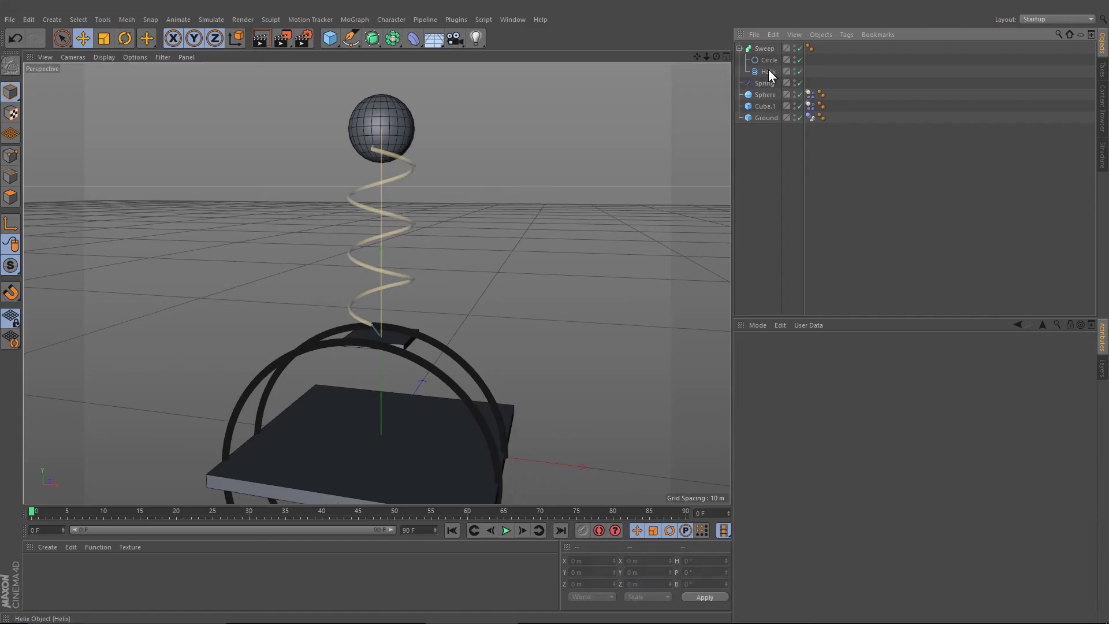
Rotate the helix -90° so it stands upright.
click(769, 72)
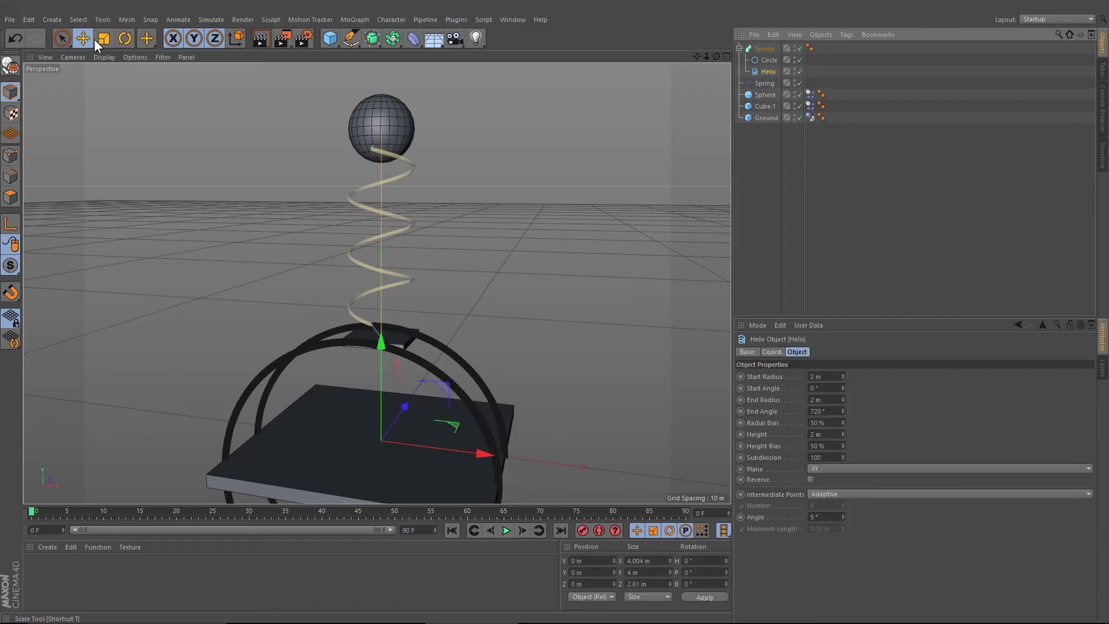
click(125, 39)
alt+right_drag(162, 82, 313, 307)
ctrl+drag(341, 329, 425, 341)
alt+drag(254, 255, 565, 379)
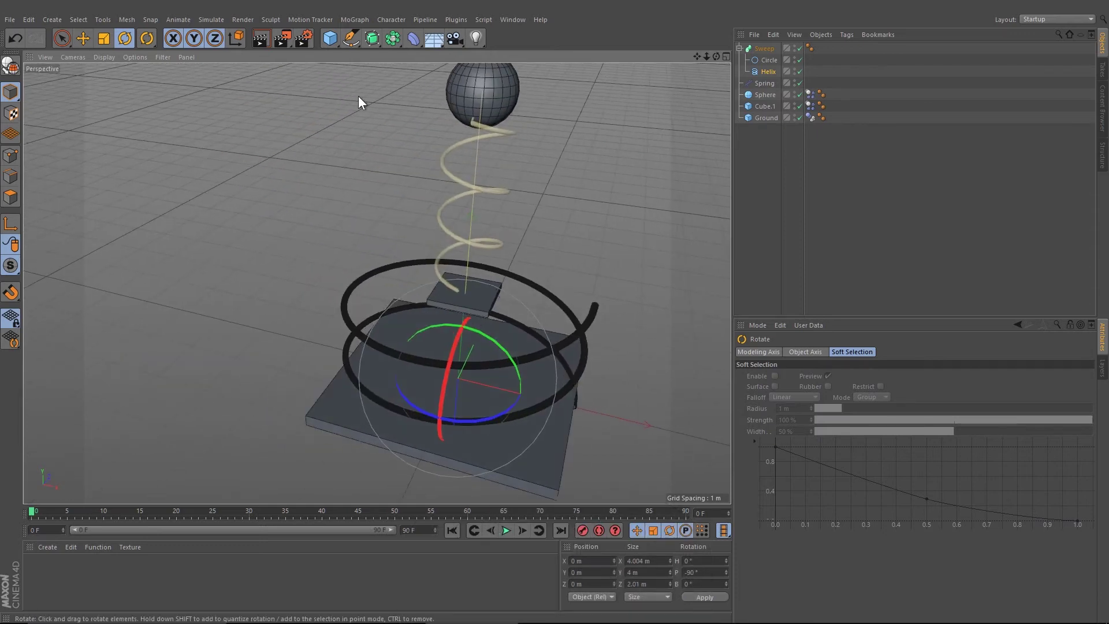
Set the helix Height to 1 m and switch to a front view of it.
click(767, 71)
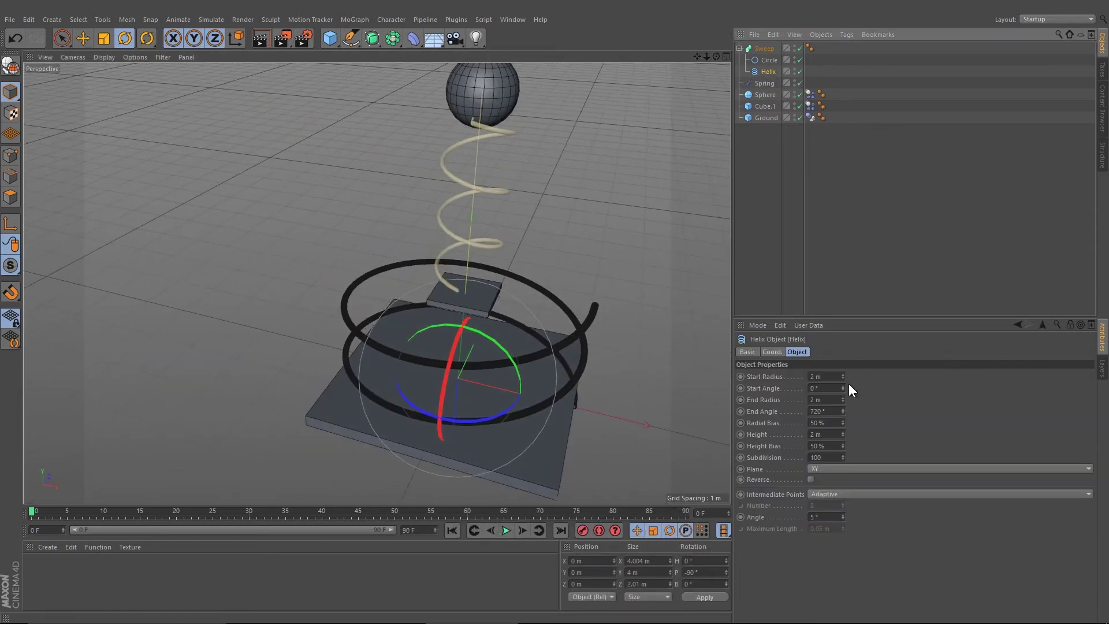
double_click(815, 435)
text(1)
key(Return)
alt+drag(578, 278, 641, 272)
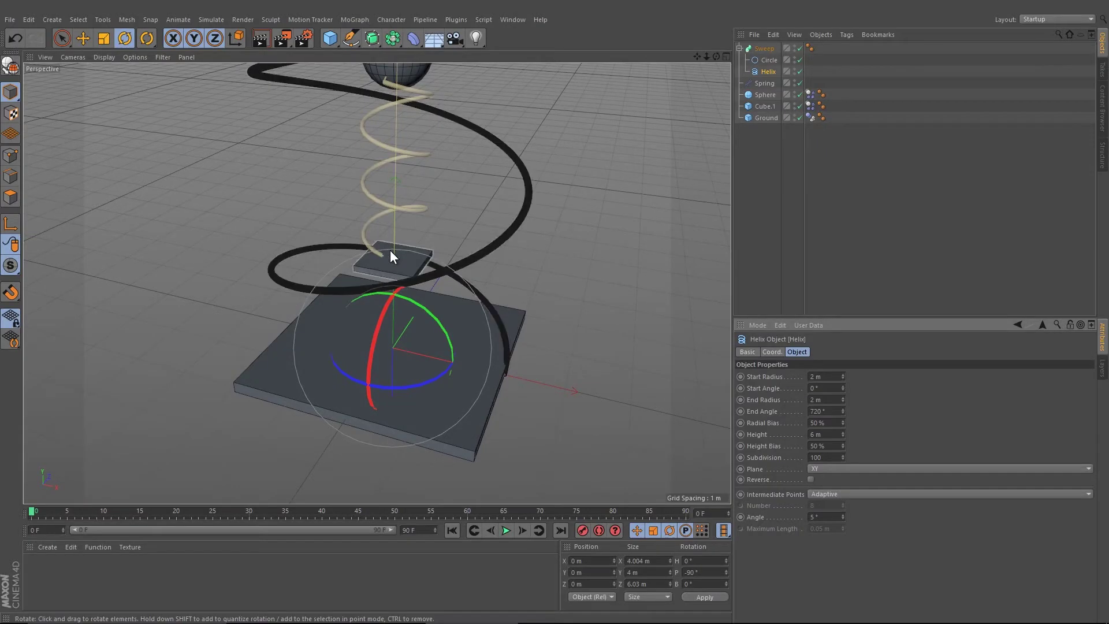
alt+drag(390, 251, 480, 296)
middle_click(480, 296)
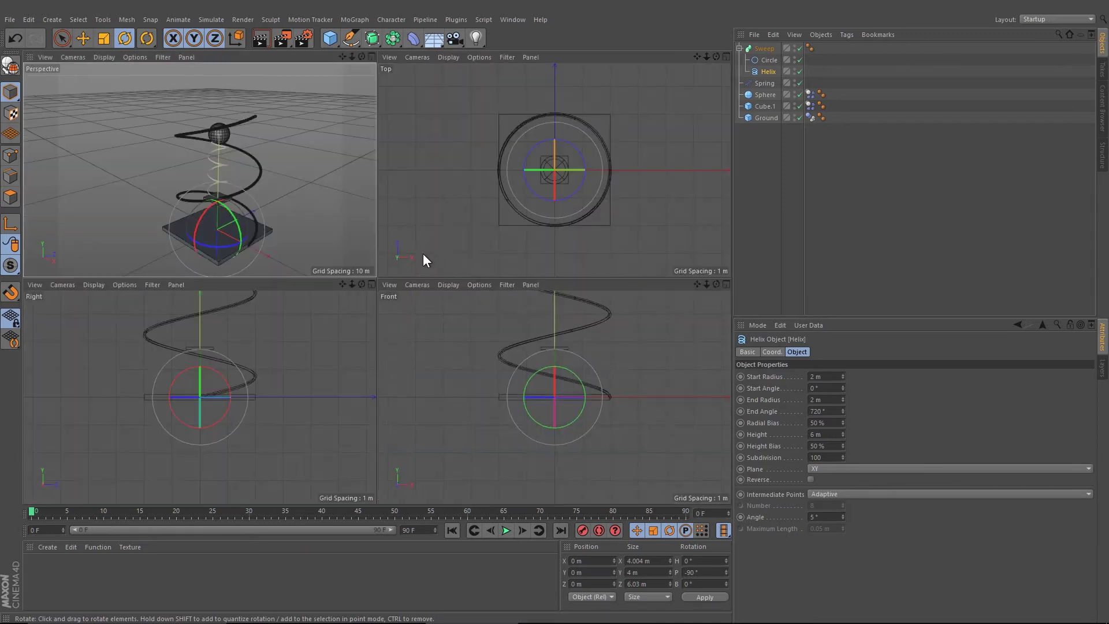
middle_click(533, 362)
alt+middle_drag(530, 277, 481, 291)
Change the helix Height to 5 m and start editing its Start Radius.
double_click(821, 434)
text(5)
key(Return)
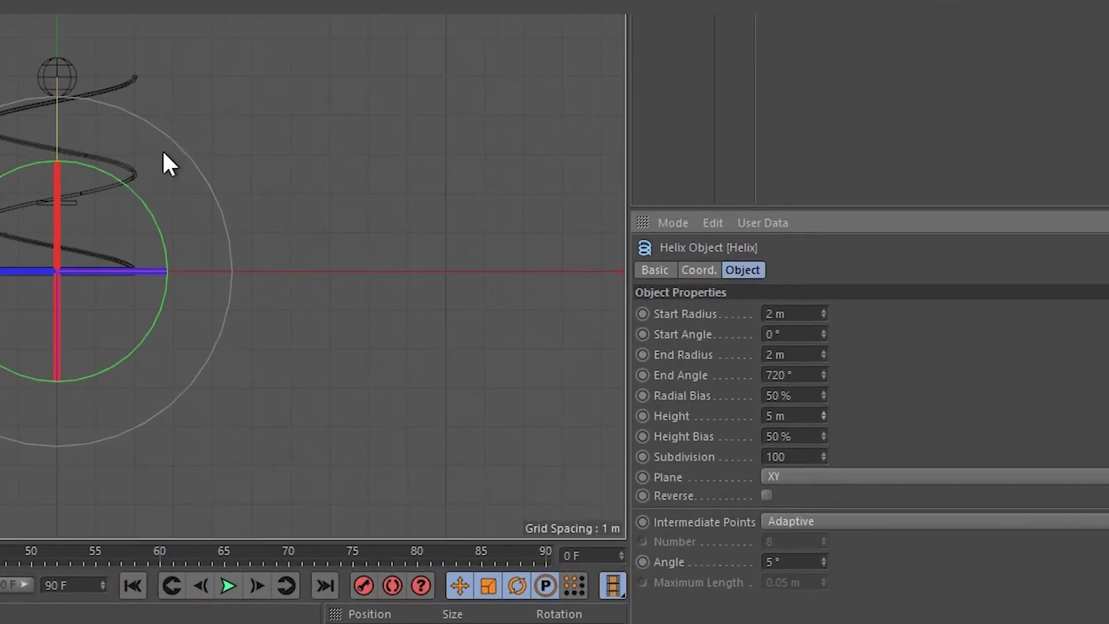
double_click(789, 288)
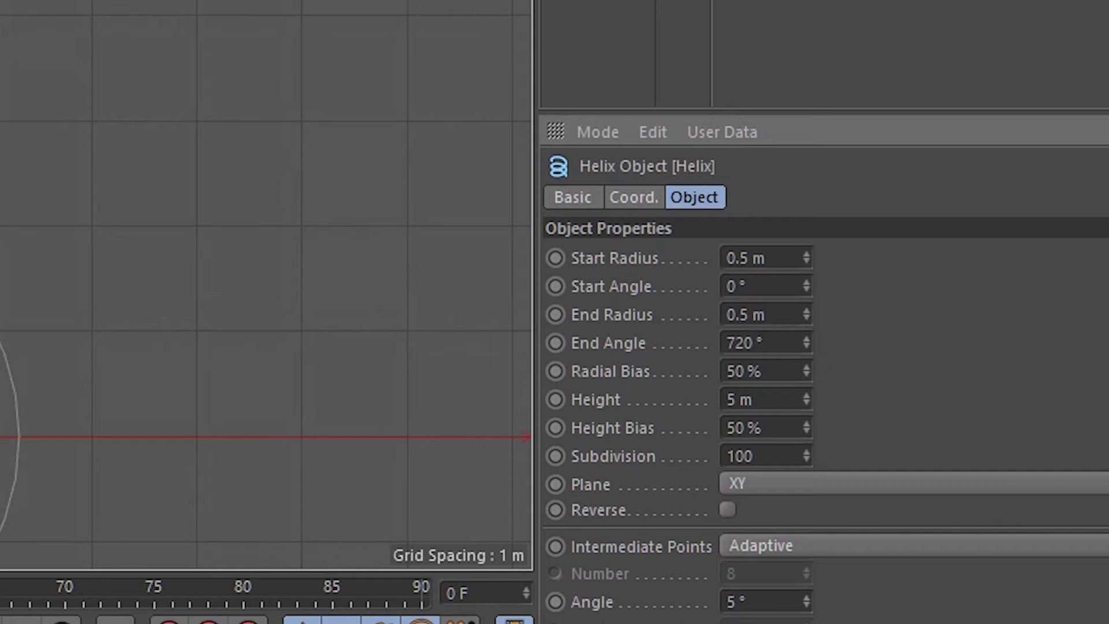
Set the Helix End Angle to 2000° so the coil gets many more turns.
click(763, 342)
text(2000)
scroll(427, 279, up, 3)
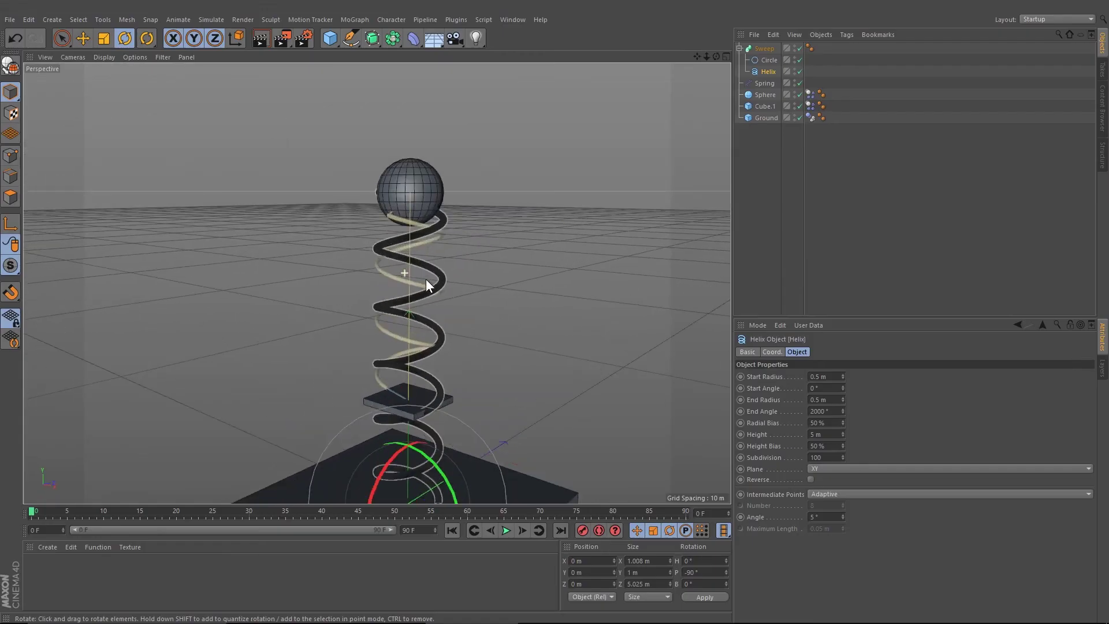
alt+drag(427, 279, 521, 223)
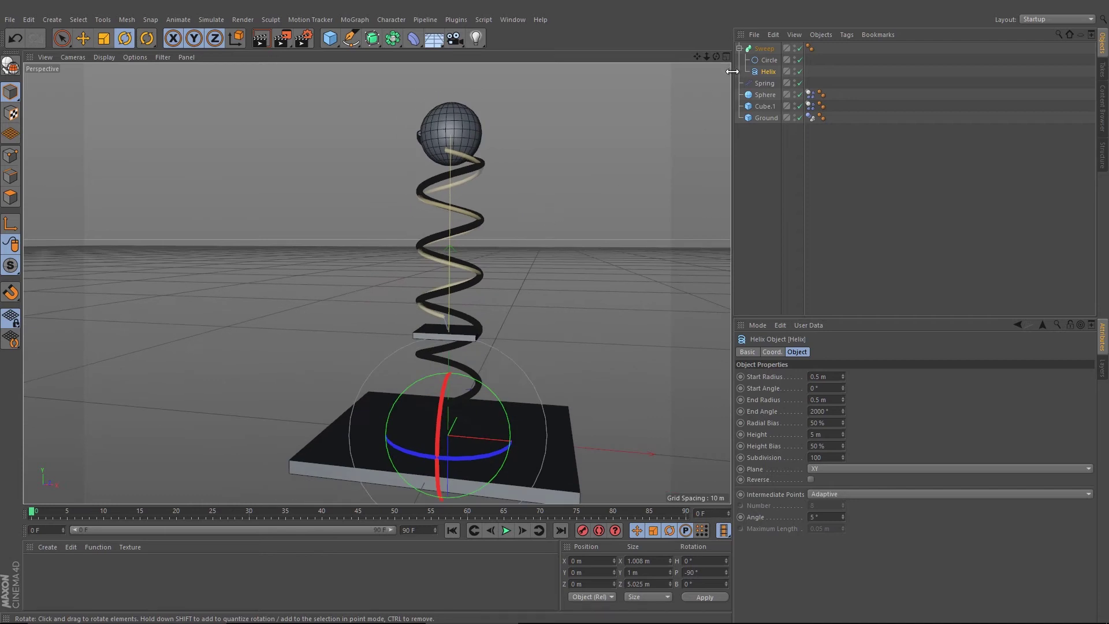
Reduce the sweep's Circle profile radius and preview-render the thinner spring with Ctrl+R.
click(766, 62)
click(820, 398)
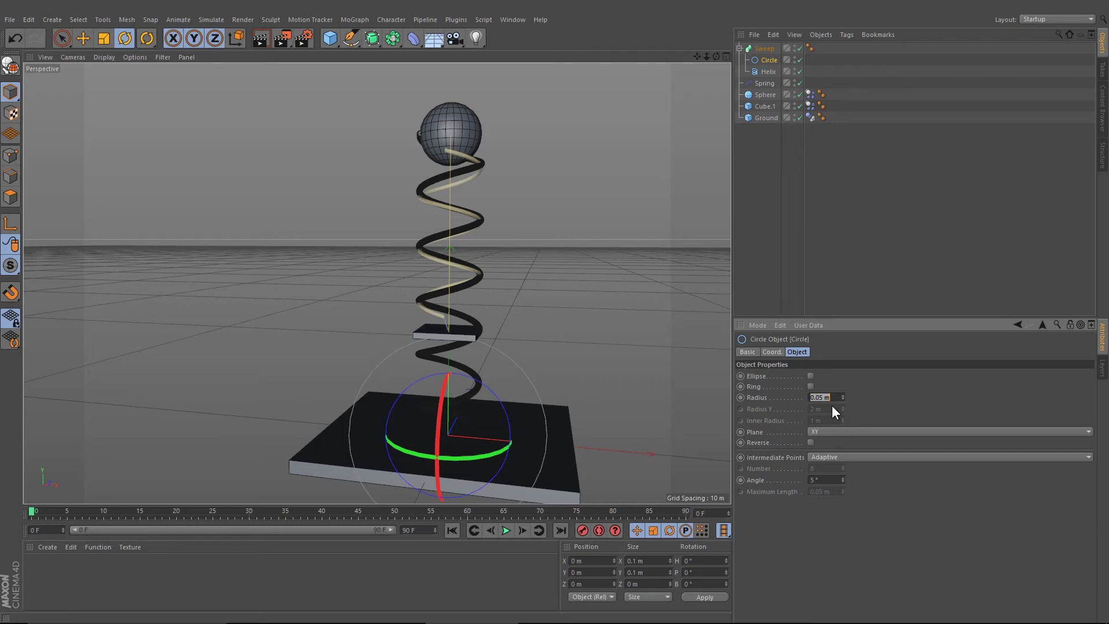
text(0,0)
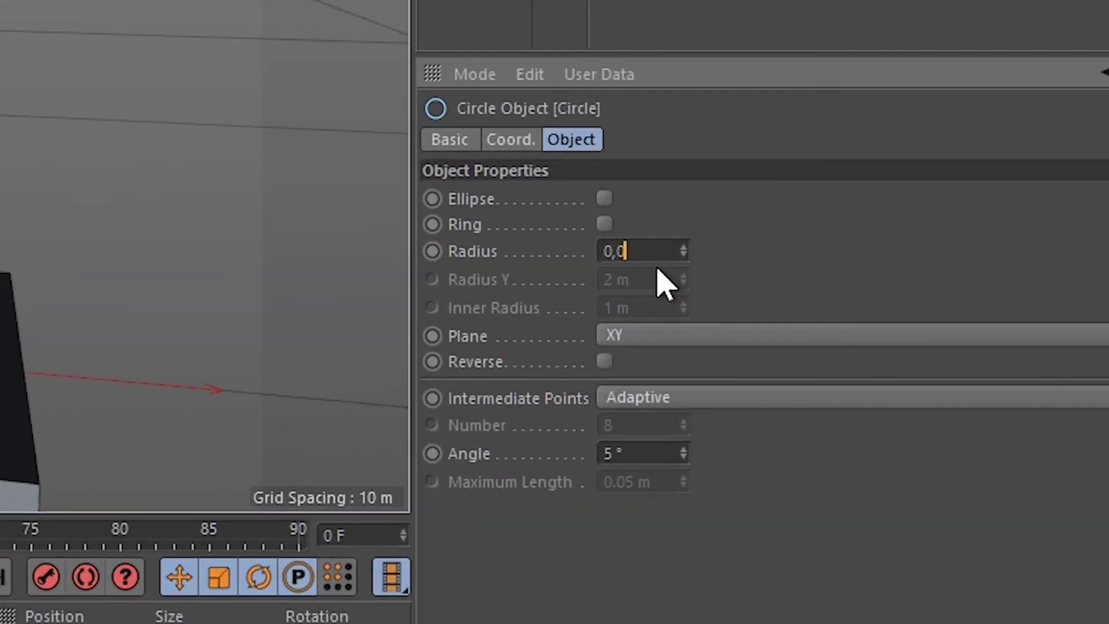
click(769, 213)
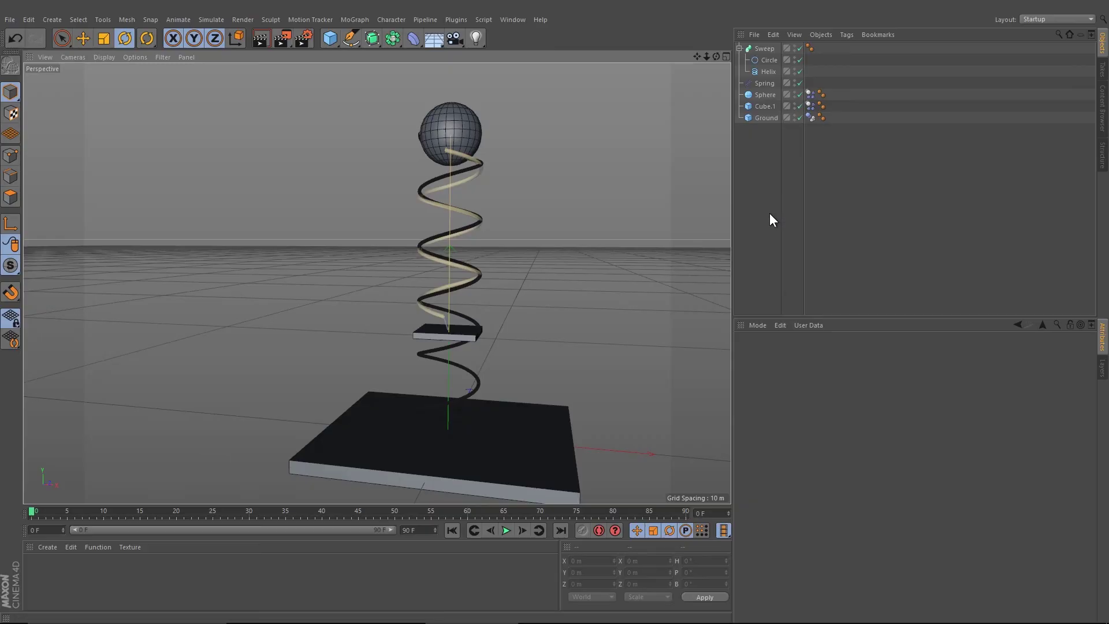
key(ctrl+r)
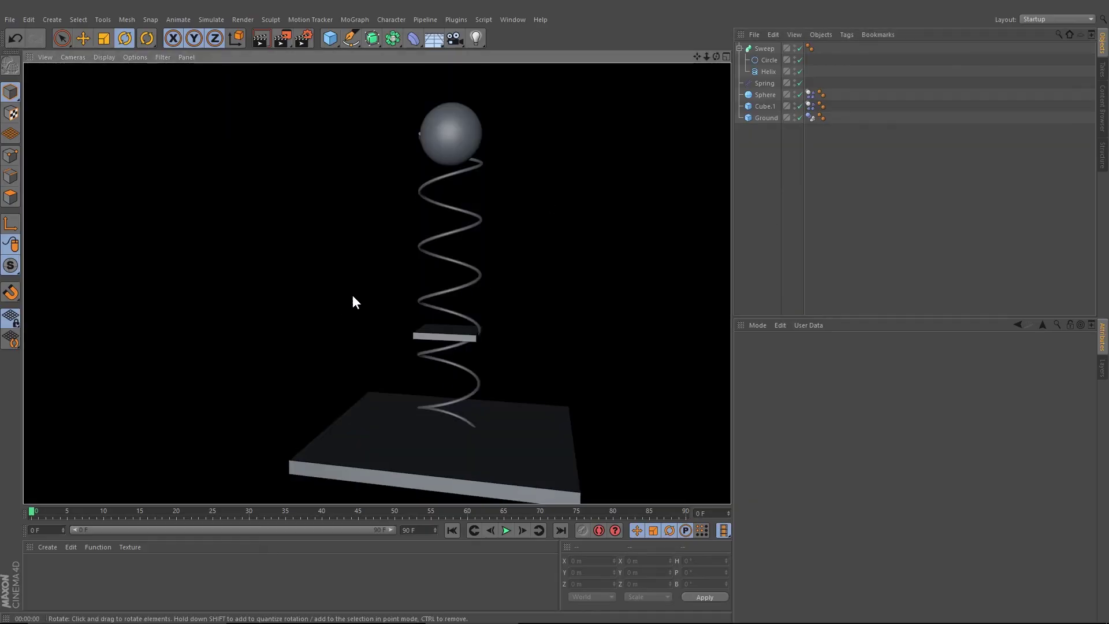
alt+drag(371, 300, 647, 312)
Set the Helix Start and End Radius to 0.4 m and reset playback to frame 0.
click(764, 72)
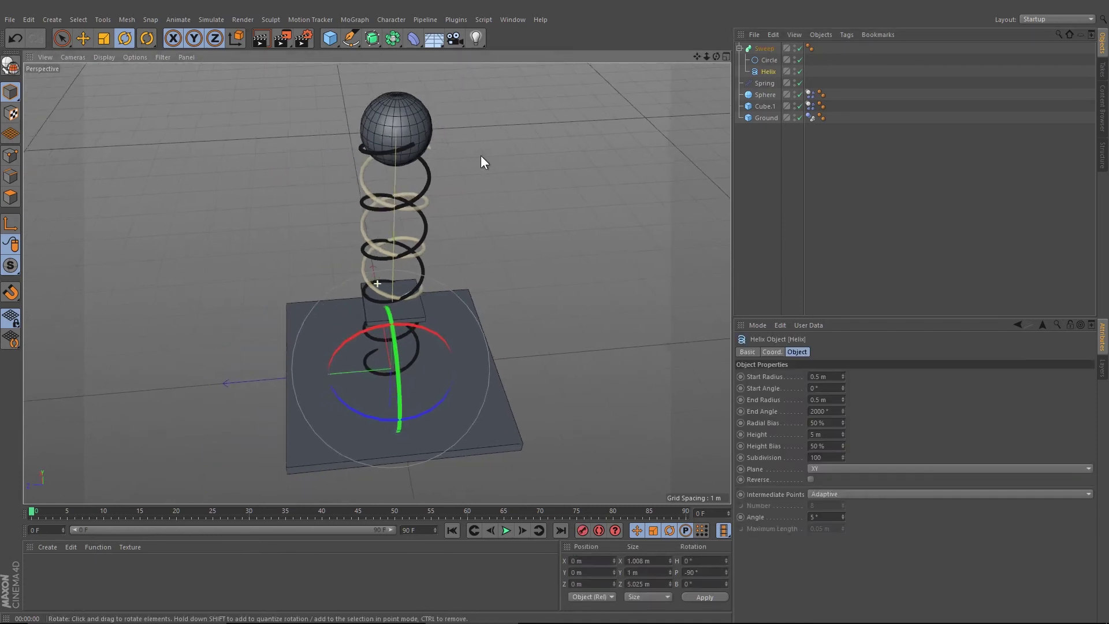
alt+drag(475, 162, 441, 124)
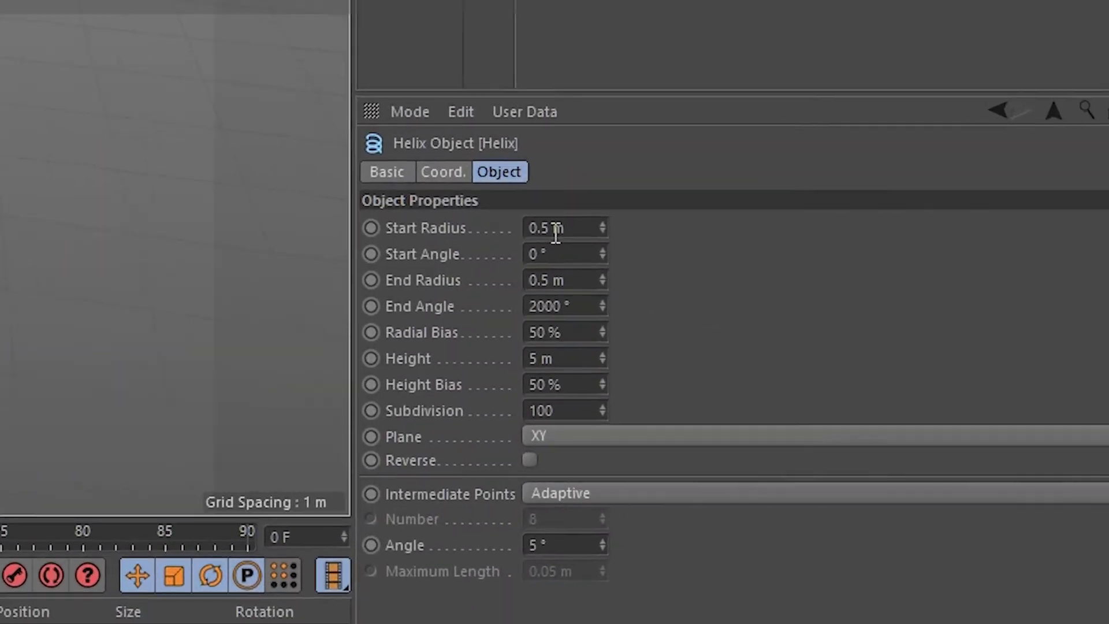
click(703, 314)
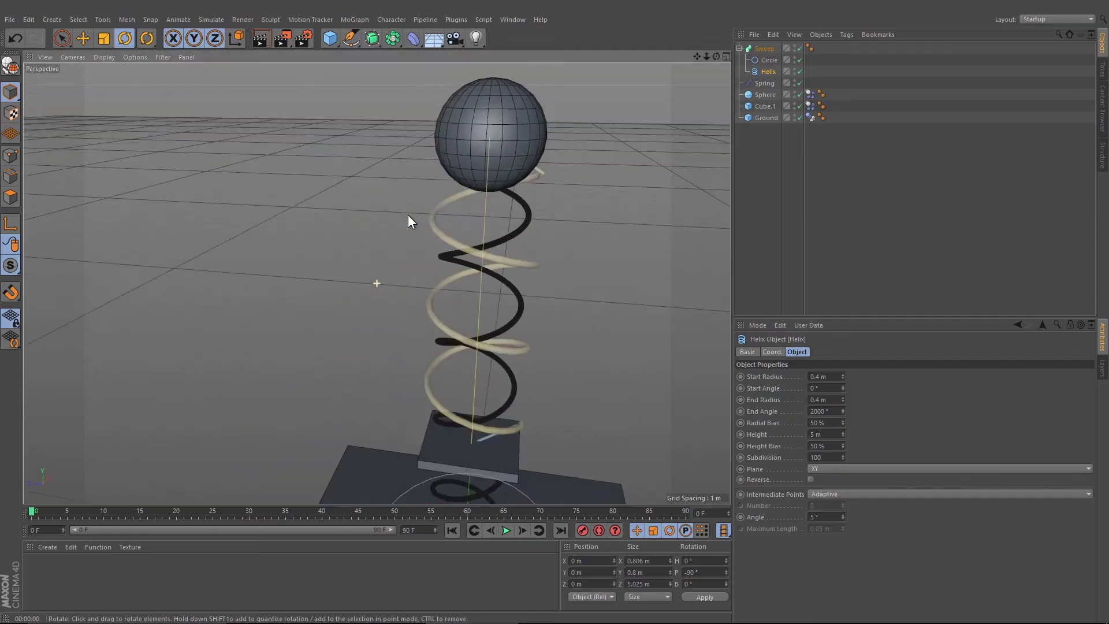
alt+drag(411, 220, 541, 232)
alt+right_drag(541, 231, 515, 261)
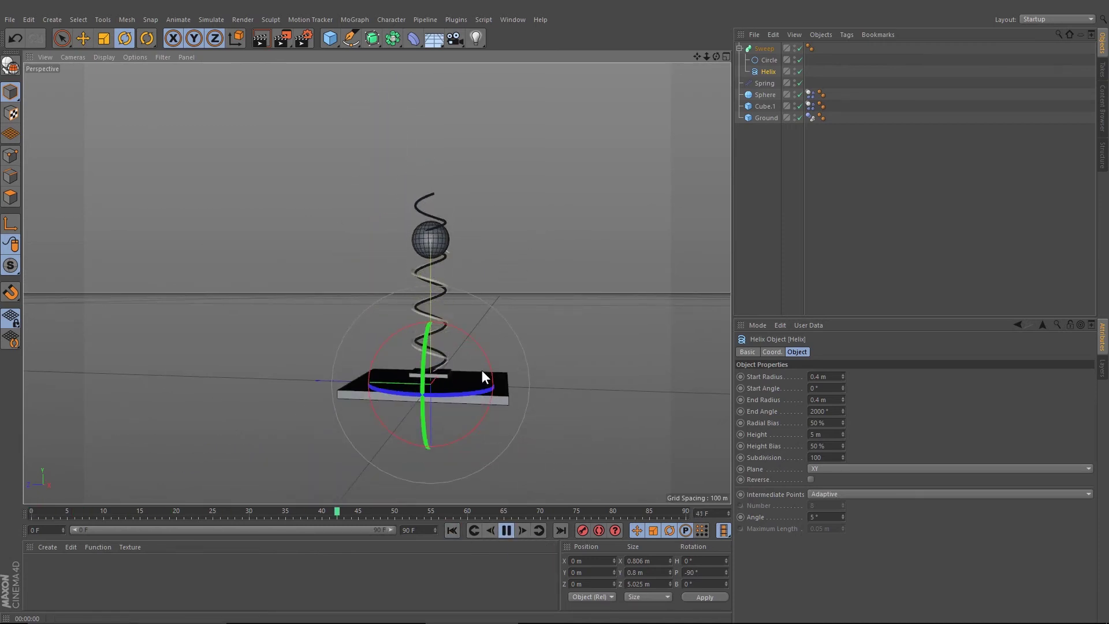
click(509, 536)
click(452, 530)
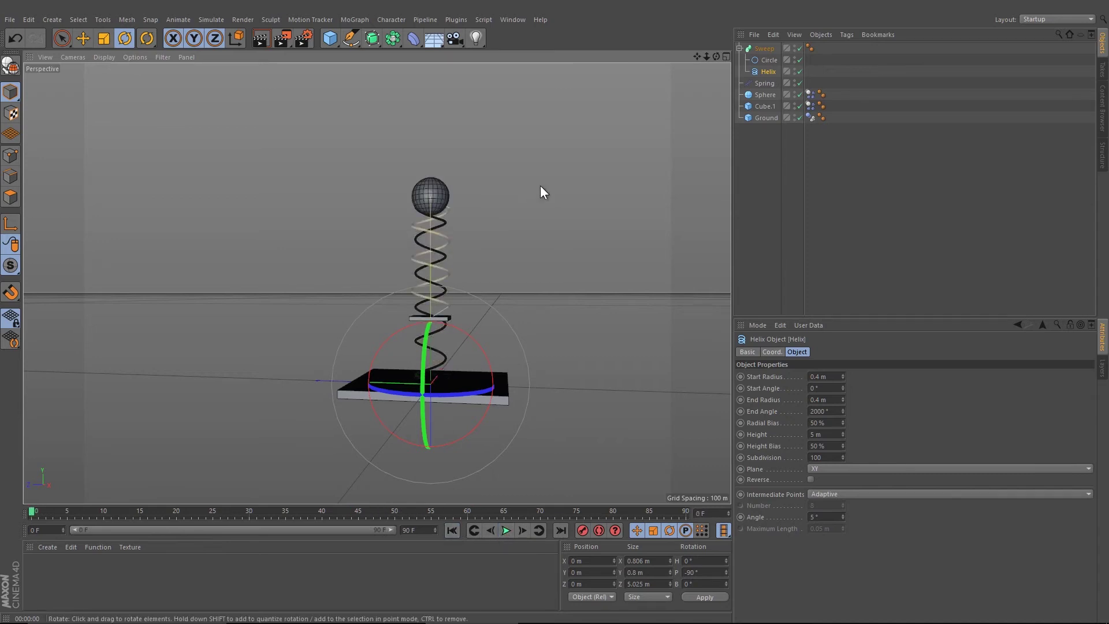
Reselect the Helix and bring up its CINEMA 4D Tags menu.
click(761, 170)
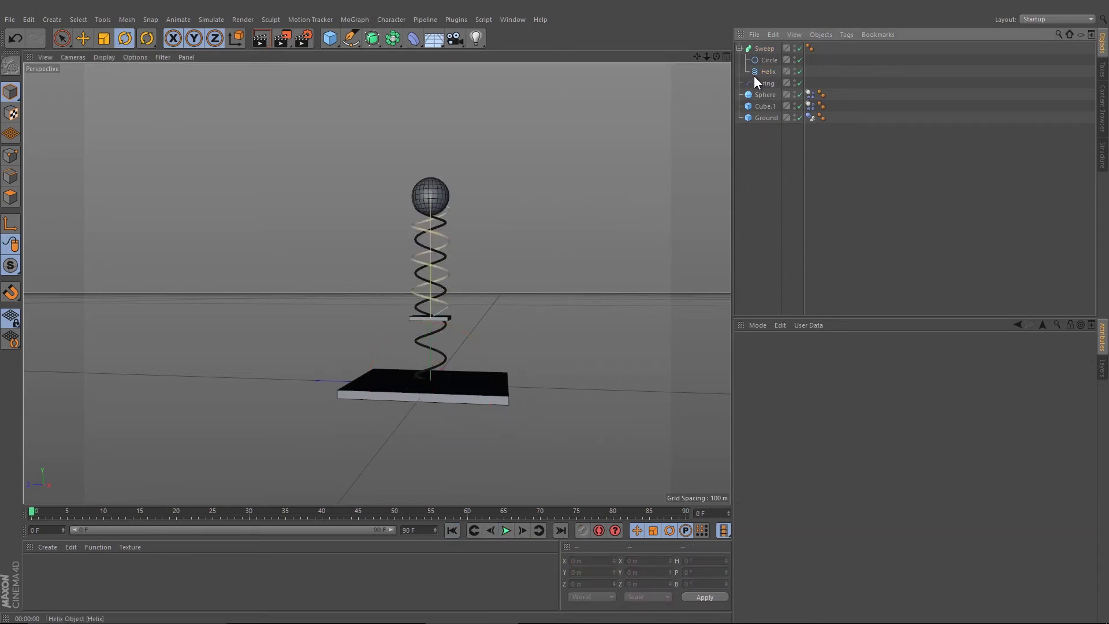
click(768, 71)
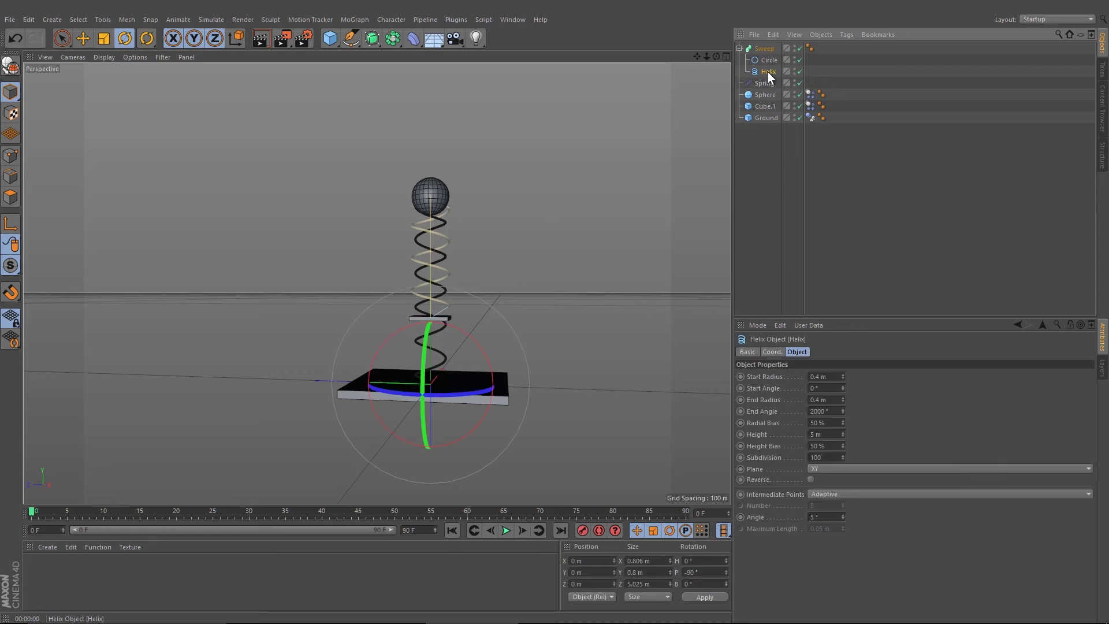
right_click(767, 71)
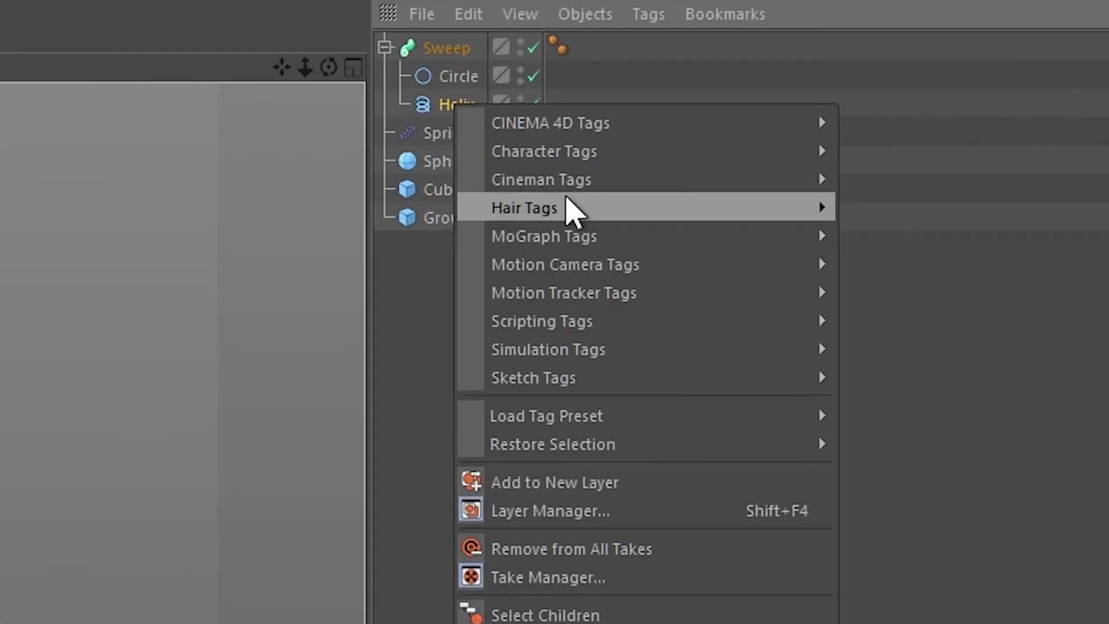
mouse_move(606, 128)
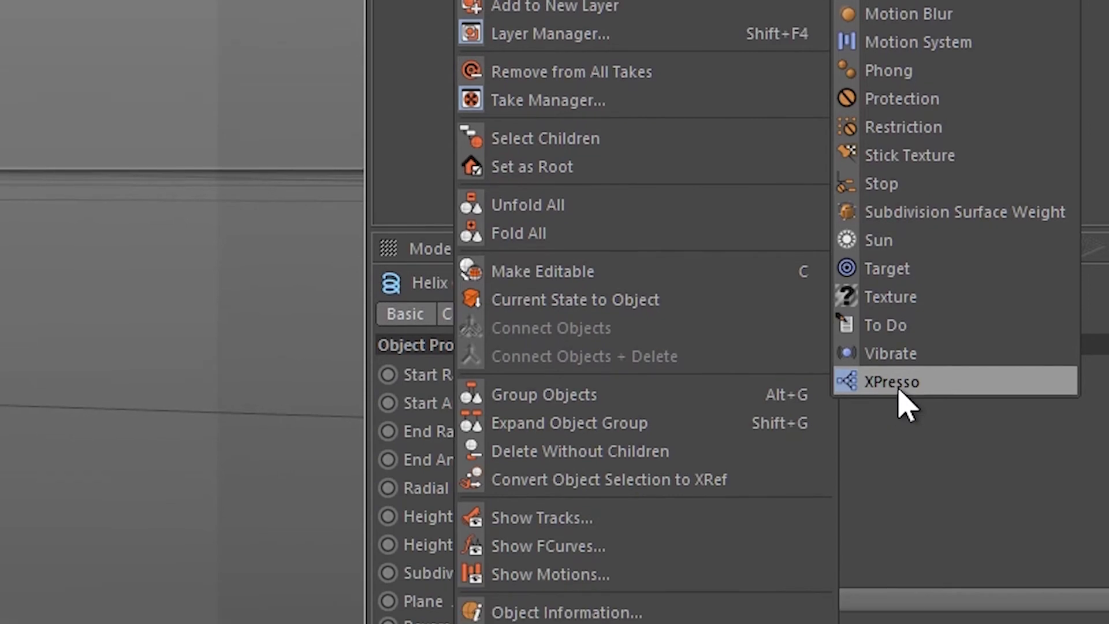
Add an XPresso tag to the Helix and drop Helix and Sphere nodes into its editor.
click(899, 390)
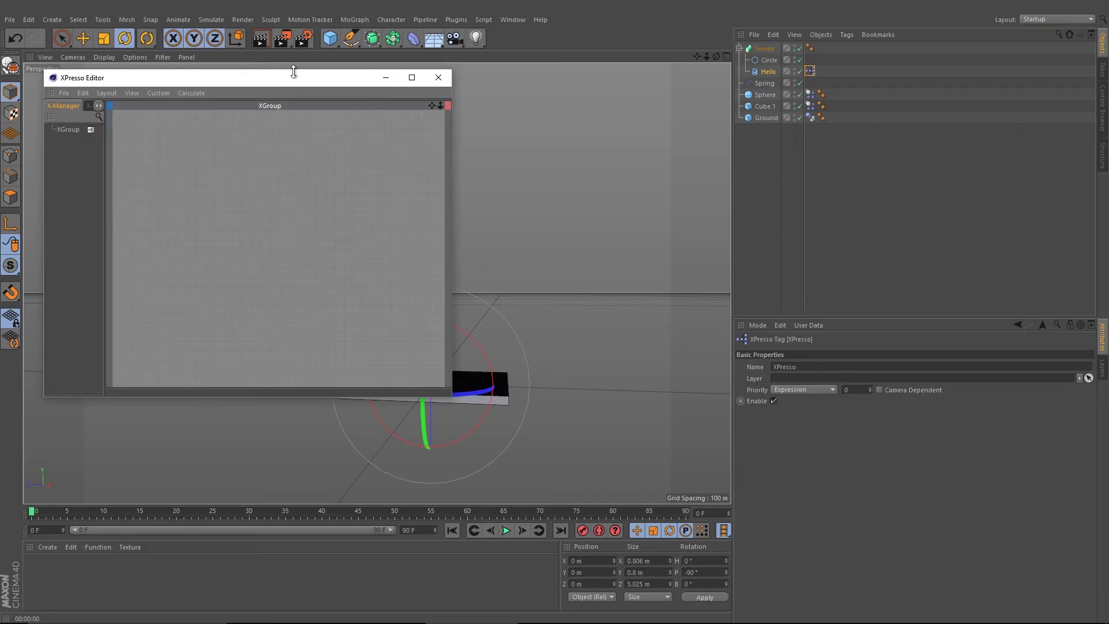
drag(294, 75, 275, 65)
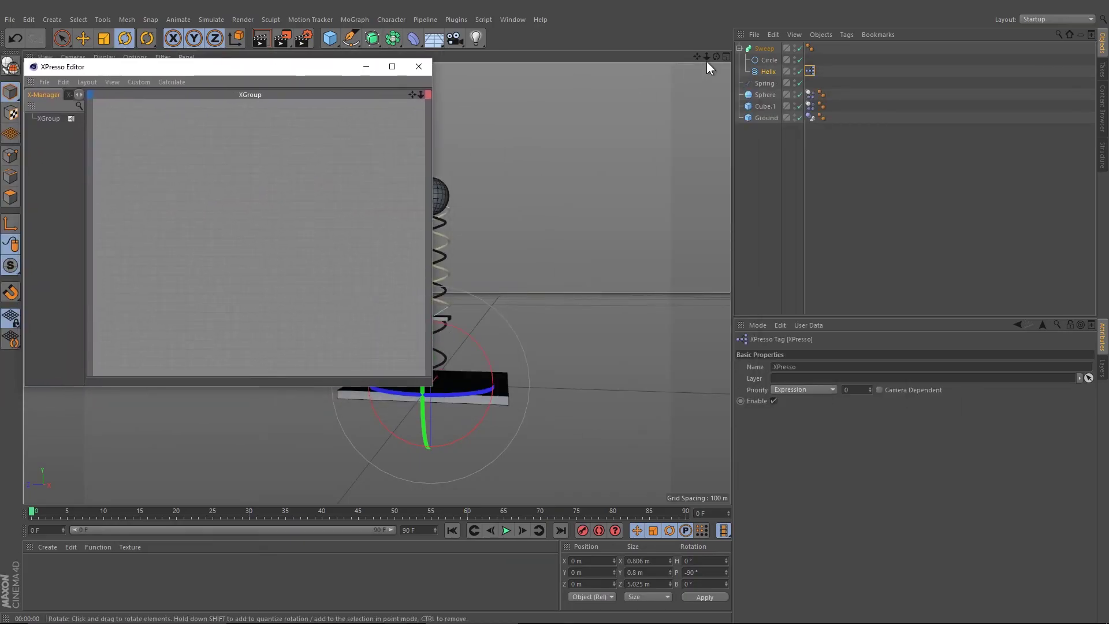
drag(768, 71, 406, 240)
drag(363, 169, 352, 161)
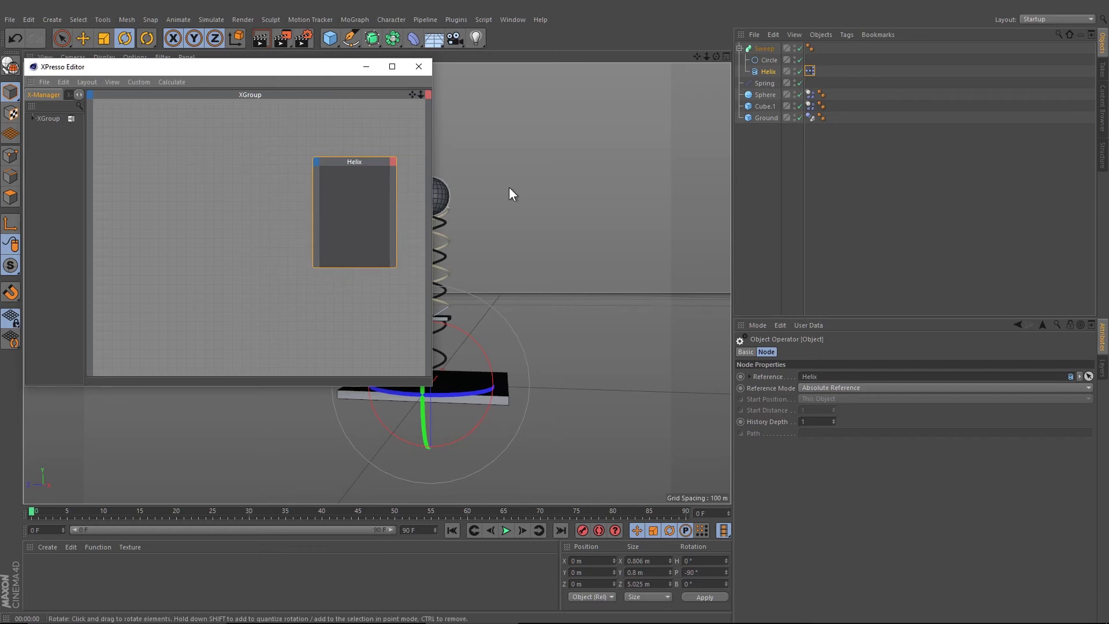
drag(768, 95, 272, 261)
drag(216, 187, 171, 161)
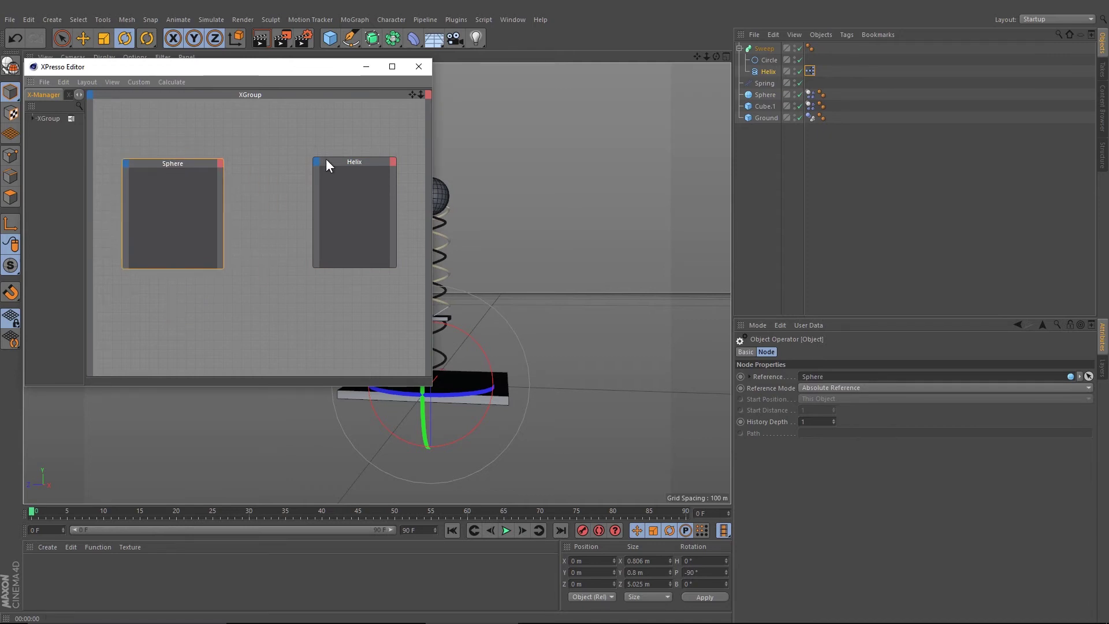
drag(324, 67, 913, 115)
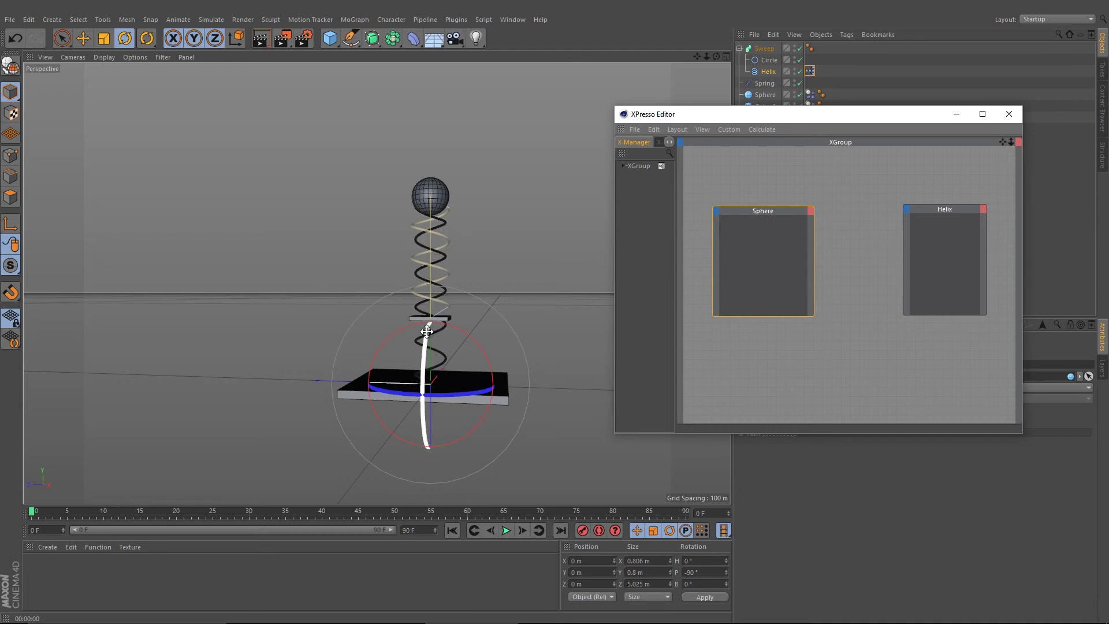
Add a Position output port to the Sphere node in XPresso.
click(437, 191)
drag(718, 115, 591, 104)
click(680, 199)
mouse_move(536, 109)
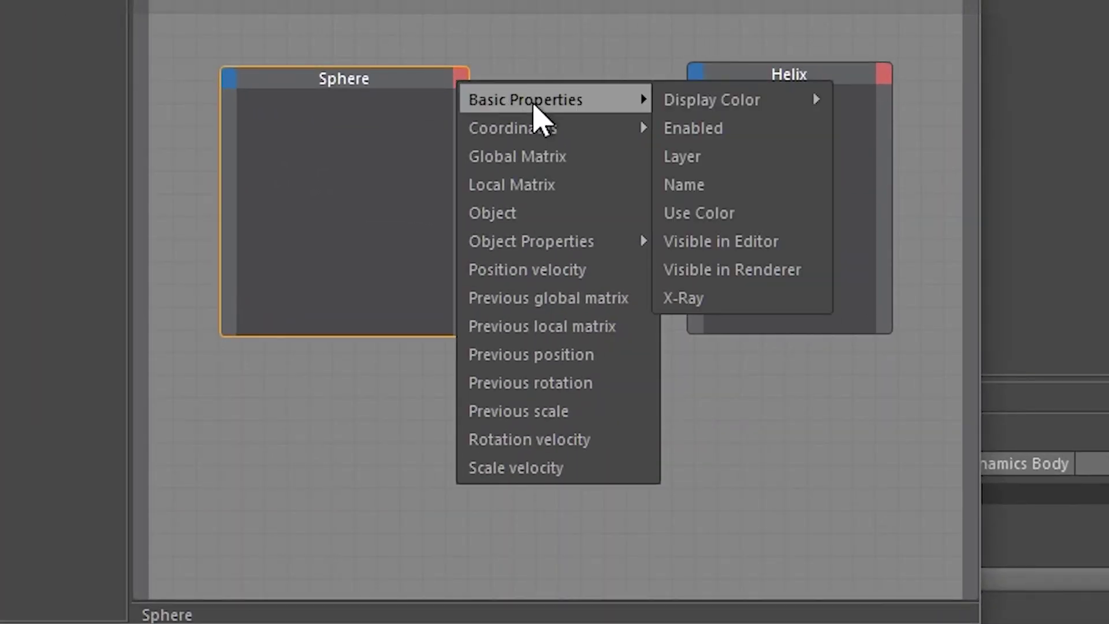
mouse_move(761, 118)
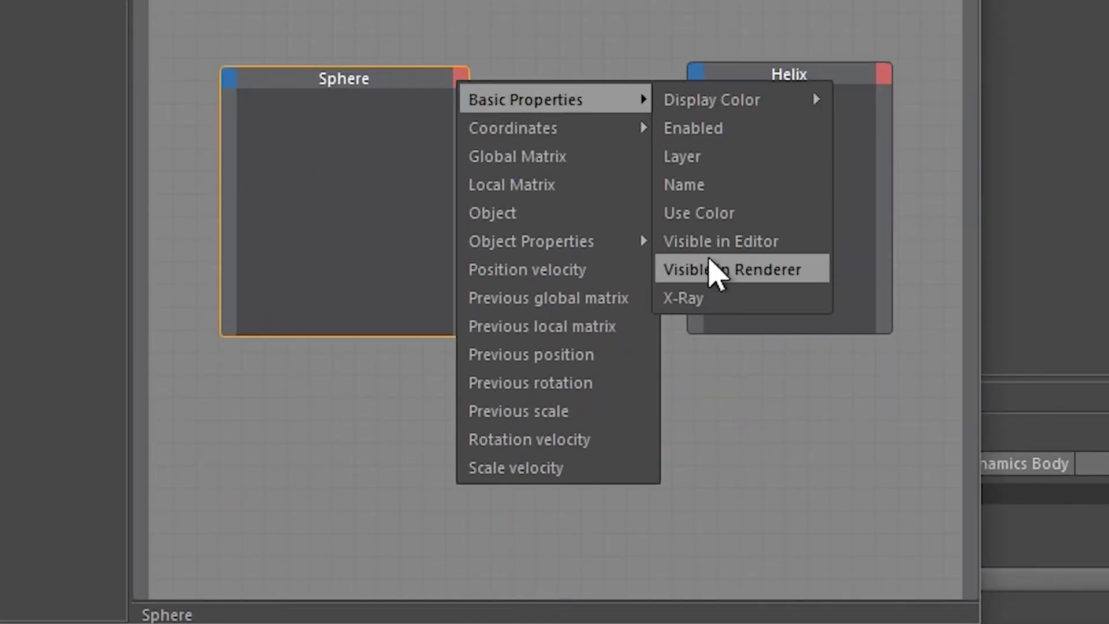
mouse_move(563, 136)
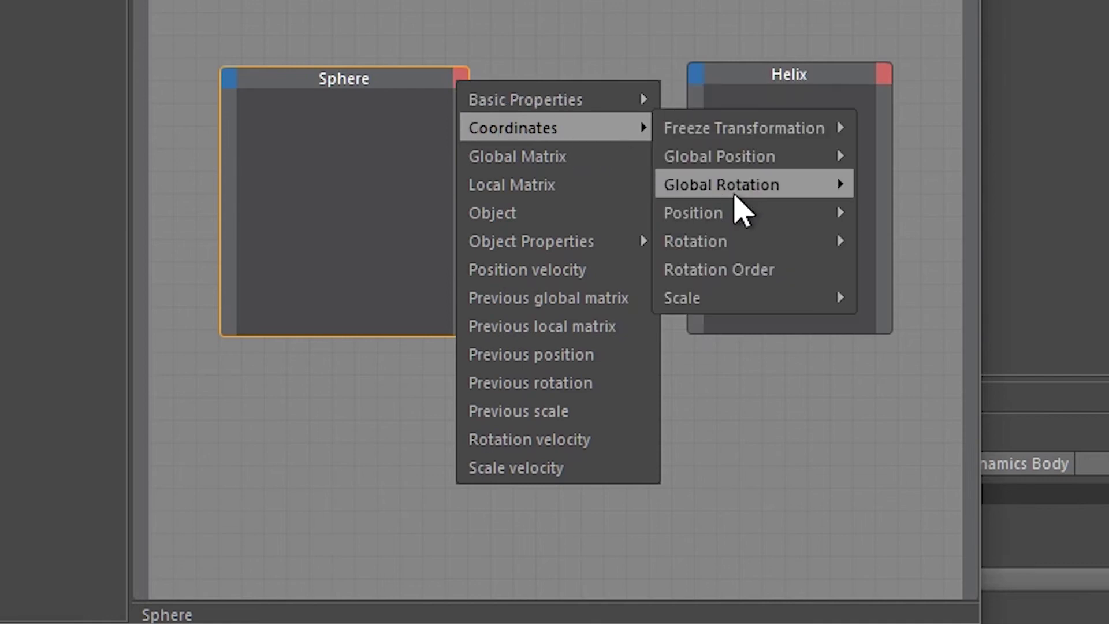
mouse_move(725, 218)
click(894, 214)
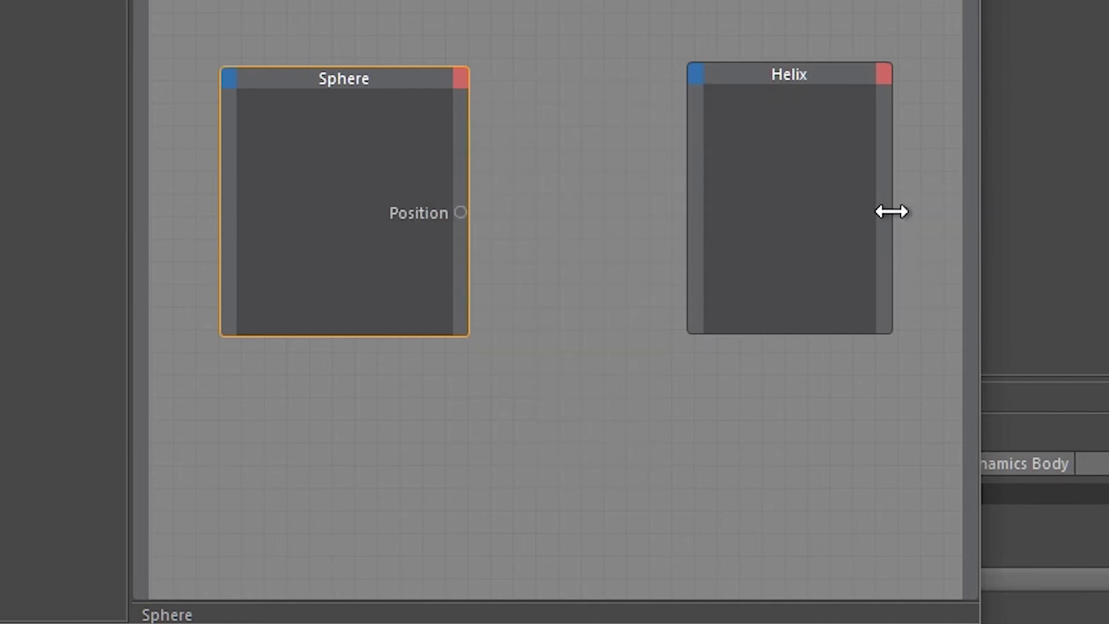
Add a Height input port to the Helix node and start a wire from Sphere's Position.
click(698, 75)
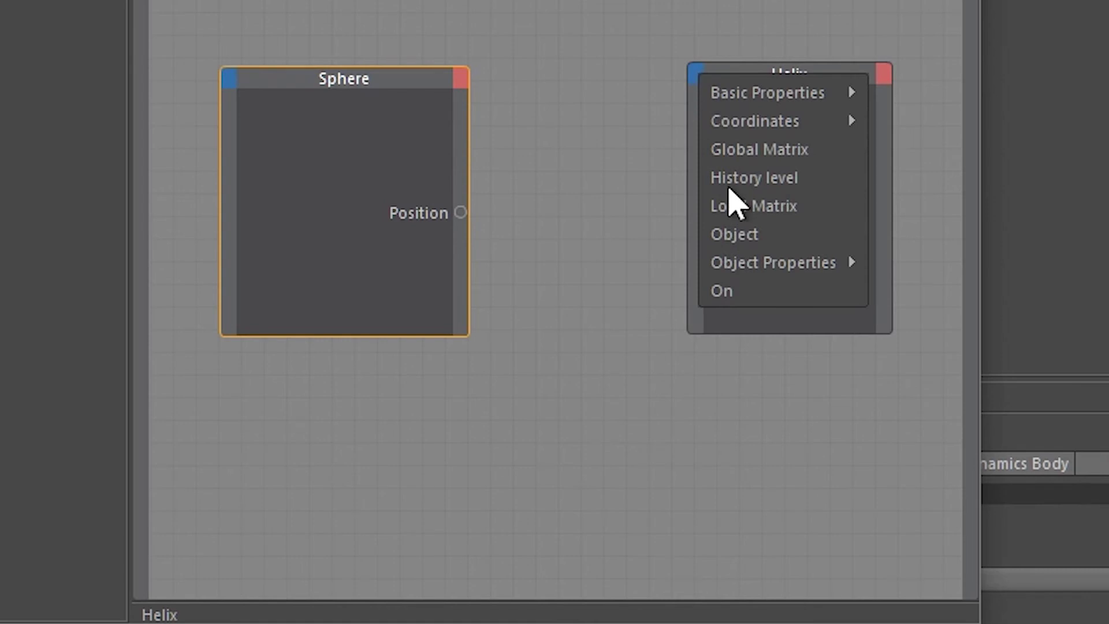
mouse_move(766, 260)
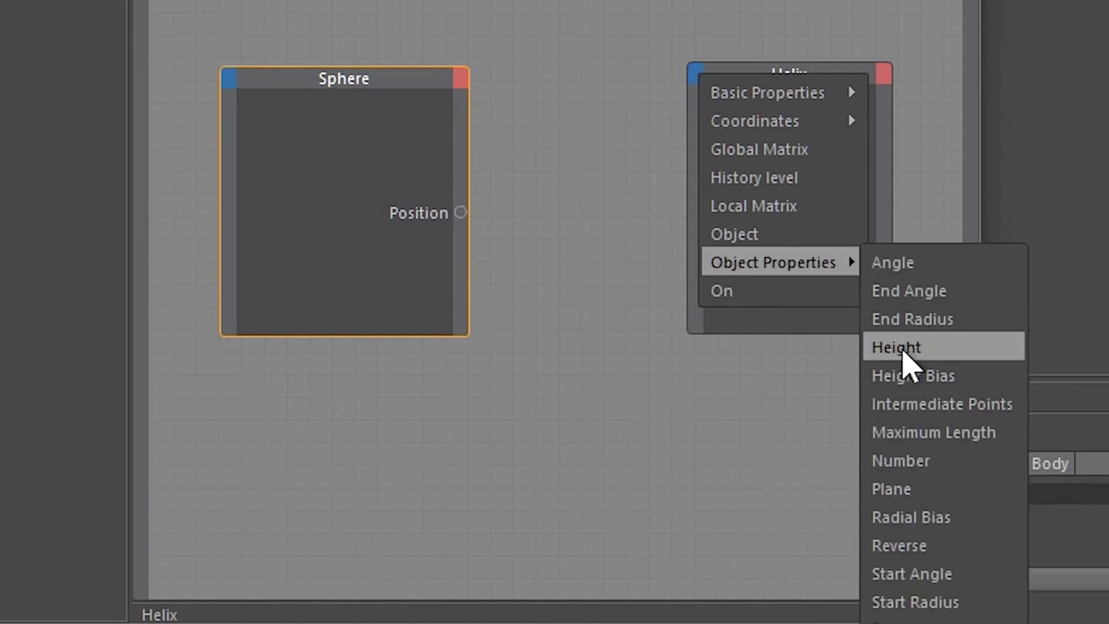
click(902, 351)
click(527, 252)
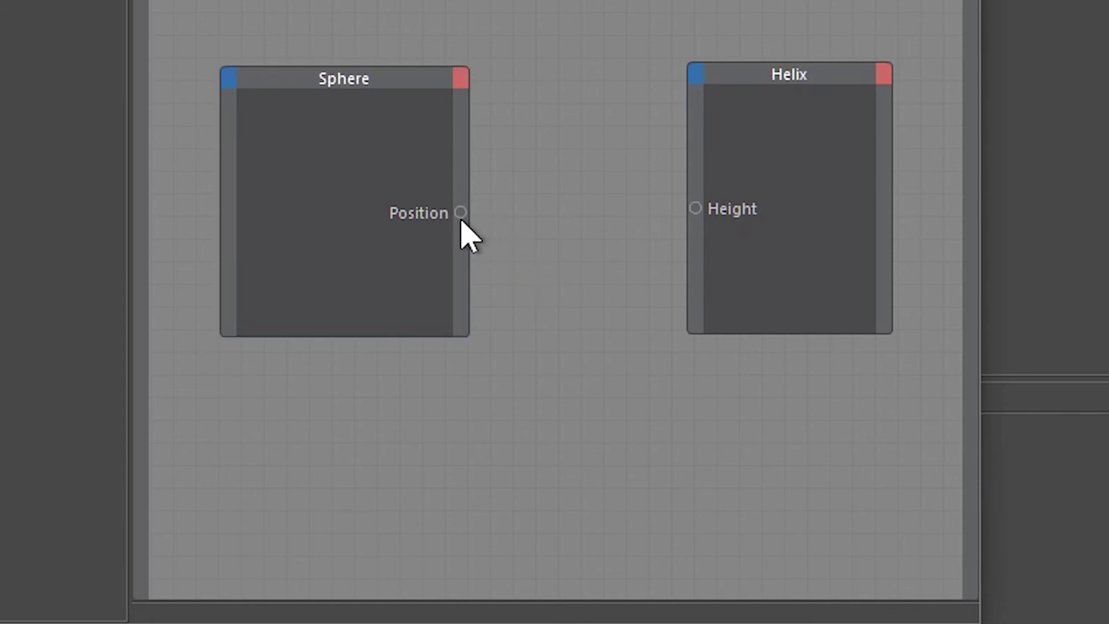
drag(461, 213, 696, 208)
Connect the Position wire into the Helix Height and close the XPresso editor.
drag(738, 83, 666, 119)
click(512, 158)
click(878, 96)
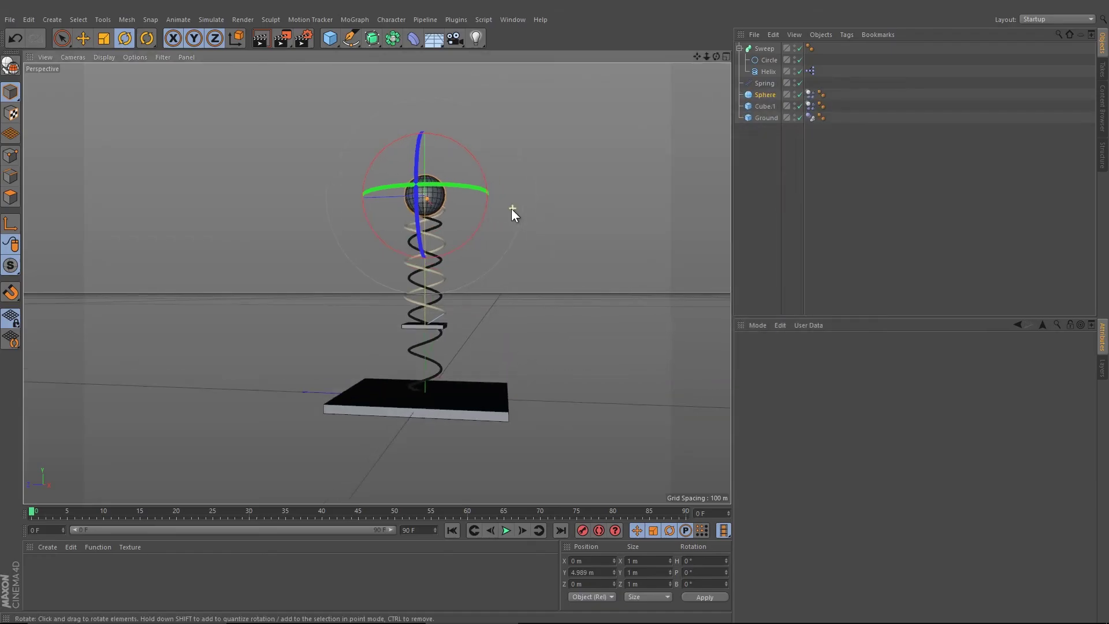
Move the sphere along Y to confirm the coil stretches with it.
scroll(513, 213, down, 2)
click(82, 38)
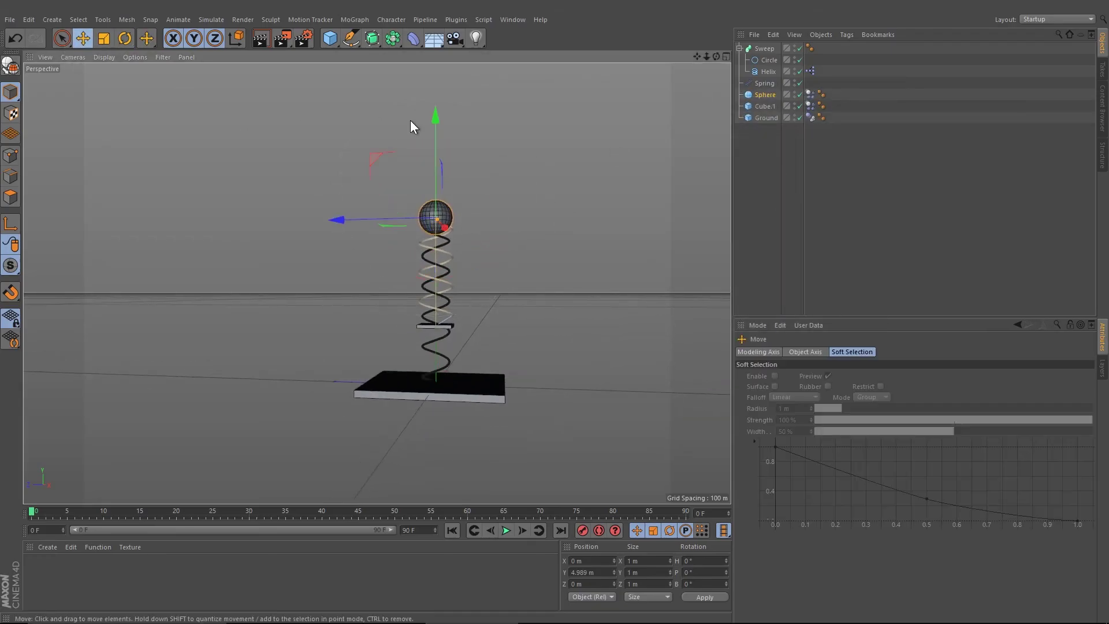
drag(437, 129, 535, 124)
alt+drag(547, 206, 542, 240)
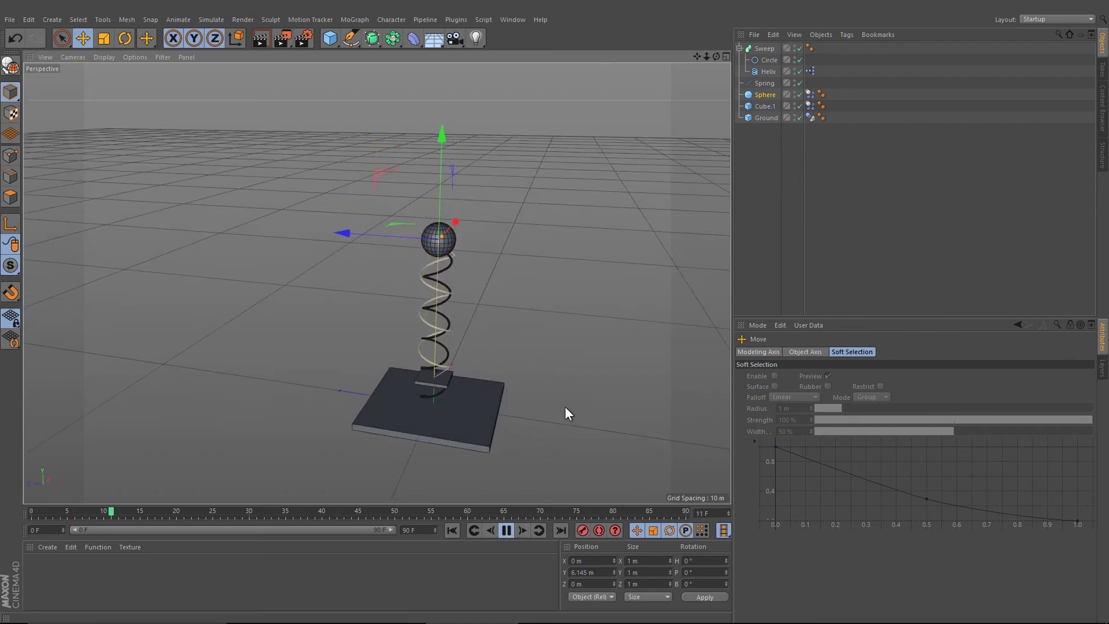
alt+drag(567, 402, 558, 370)
alt+drag(459, 306, 468, 298)
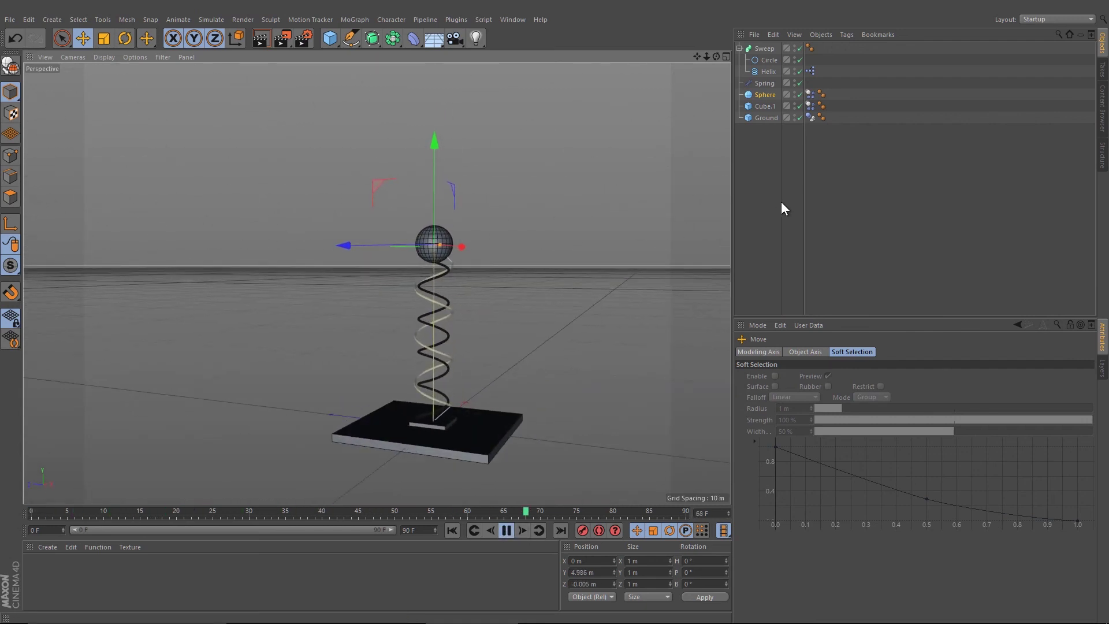
click(777, 203)
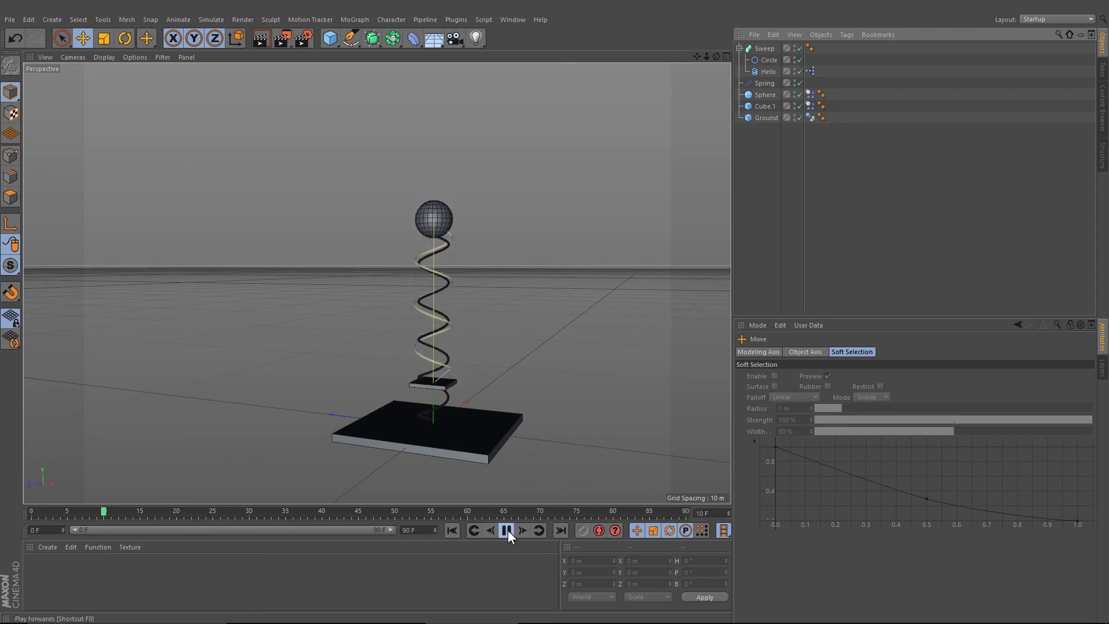
Rewind and turn off Always Visible in the Spring connector's Display settings.
click(507, 530)
click(453, 530)
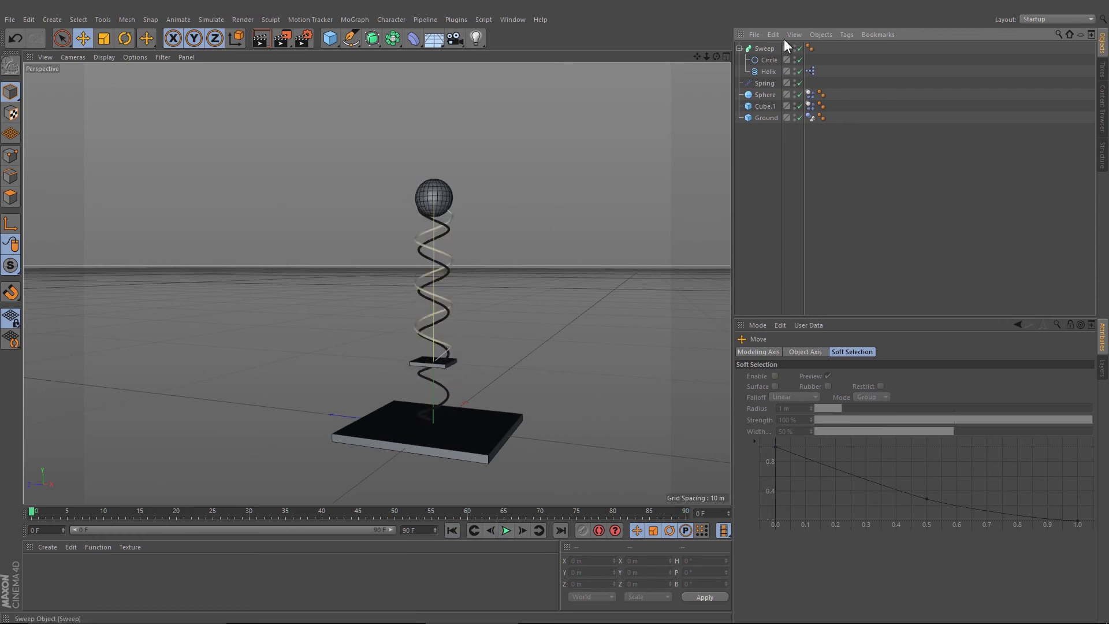
click(764, 82)
scroll(473, 273, up, 3)
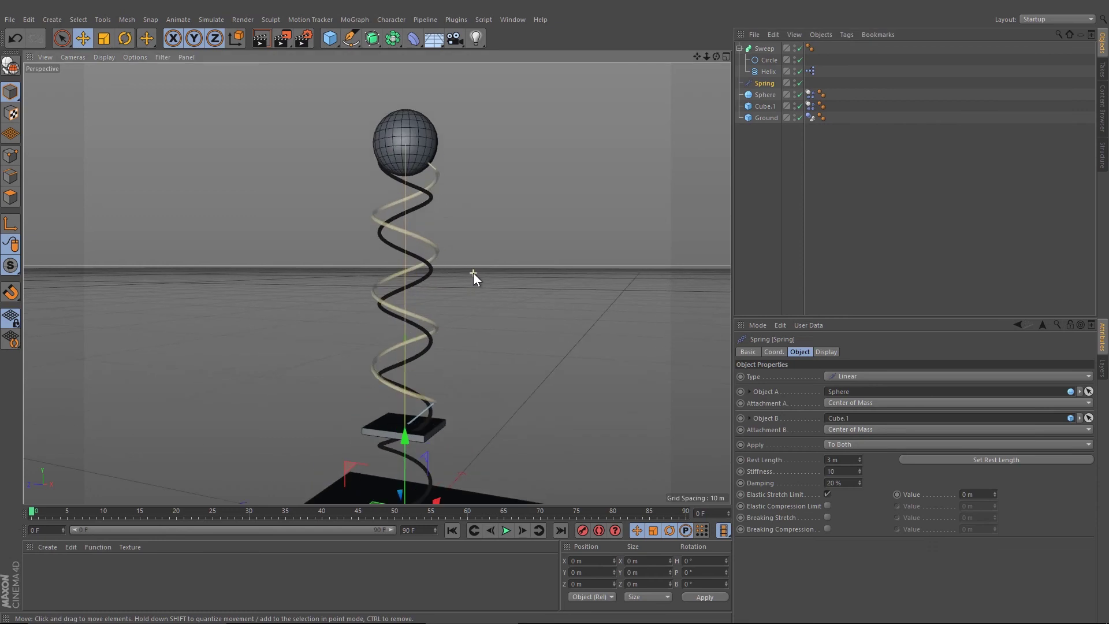
click(827, 352)
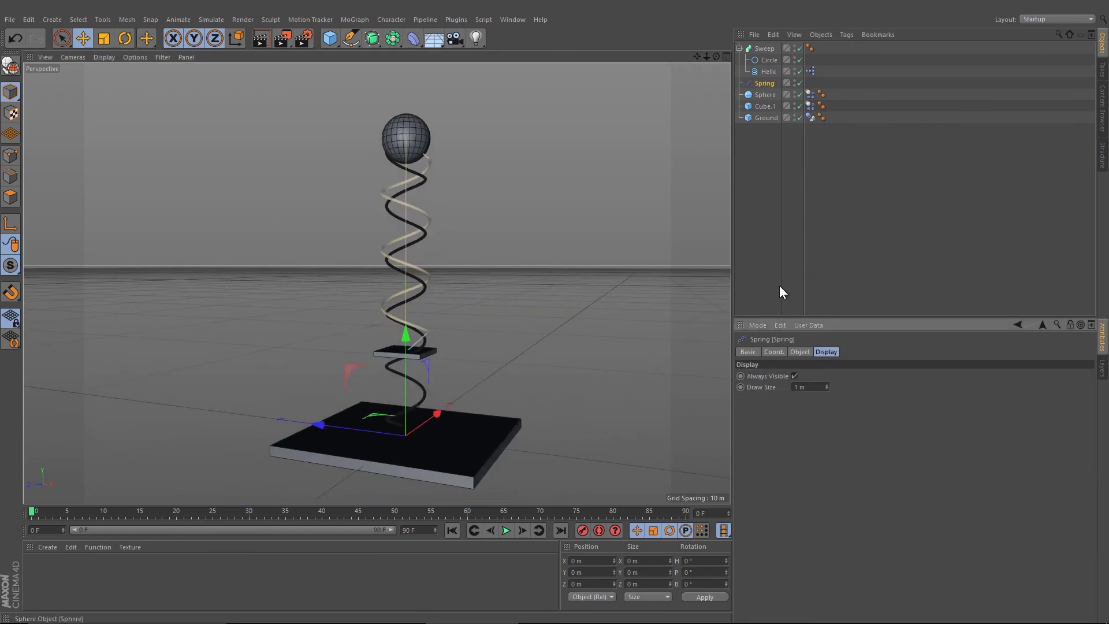
click(796, 377)
click(769, 220)
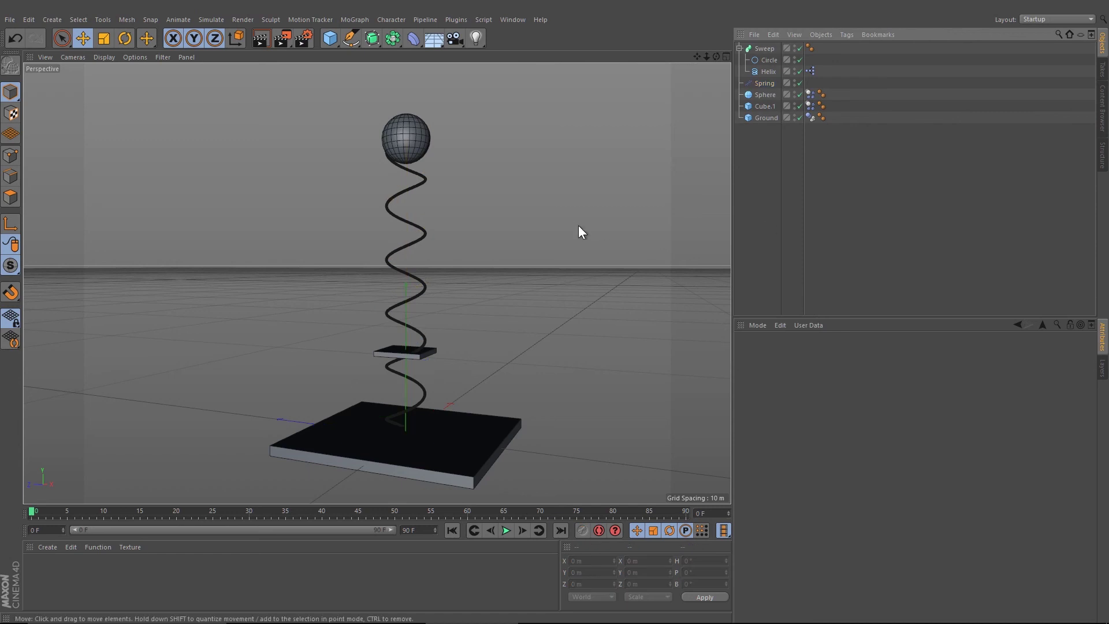
Play the animation and watch the black coil from around the base plate.
alt+drag(575, 227, 570, 227)
click(511, 532)
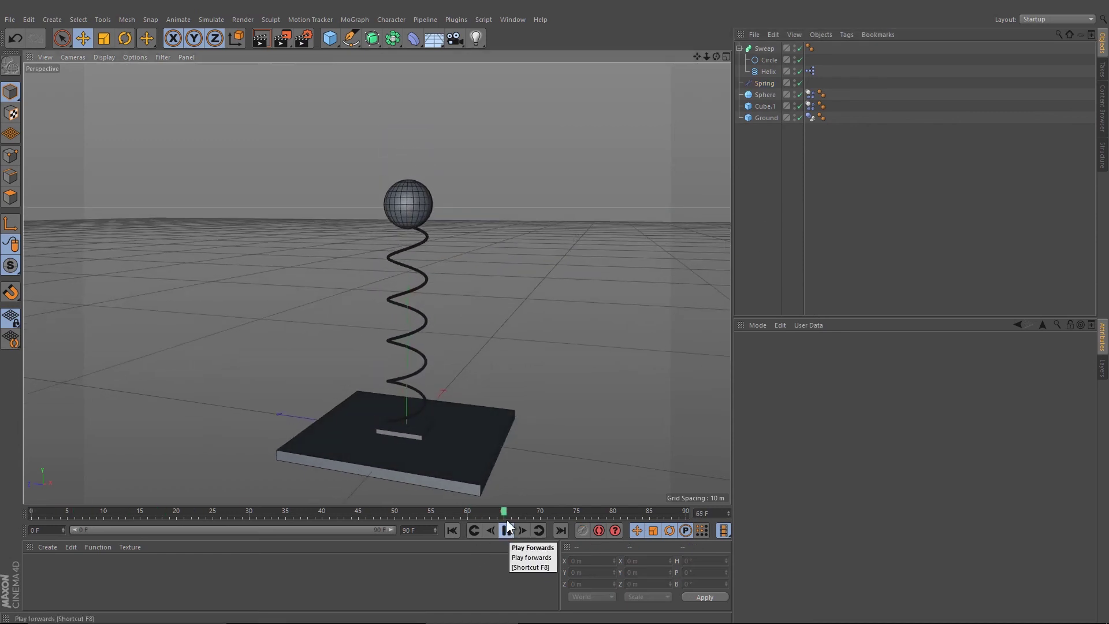
alt+drag(563, 361, 556, 325)
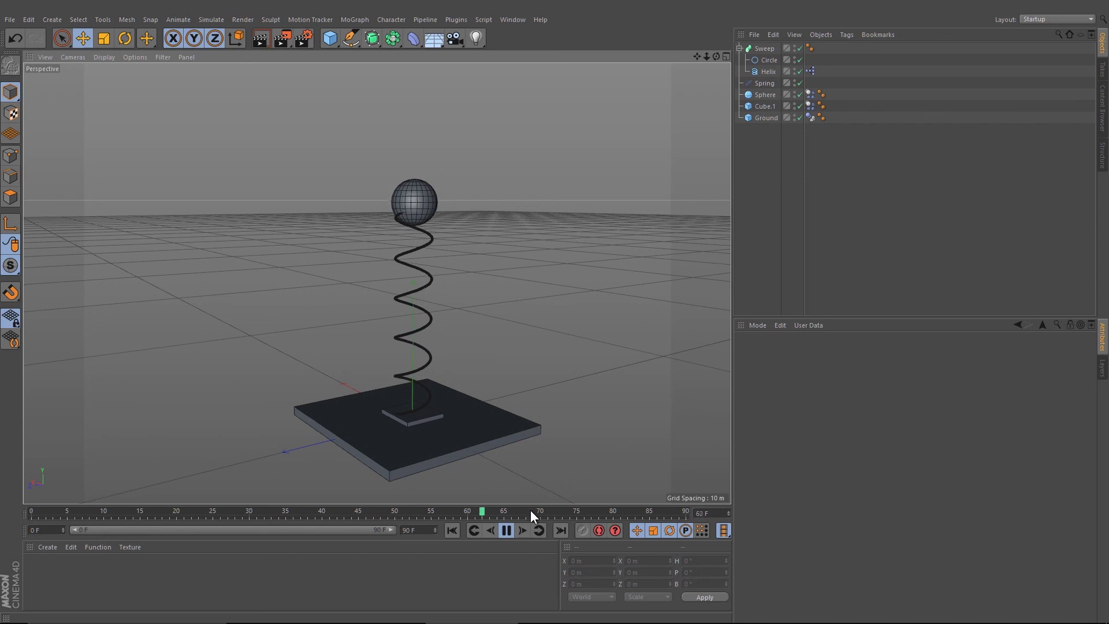
Set Cube.1's render visibility to off and re-render to confirm it's gone.
click(507, 530)
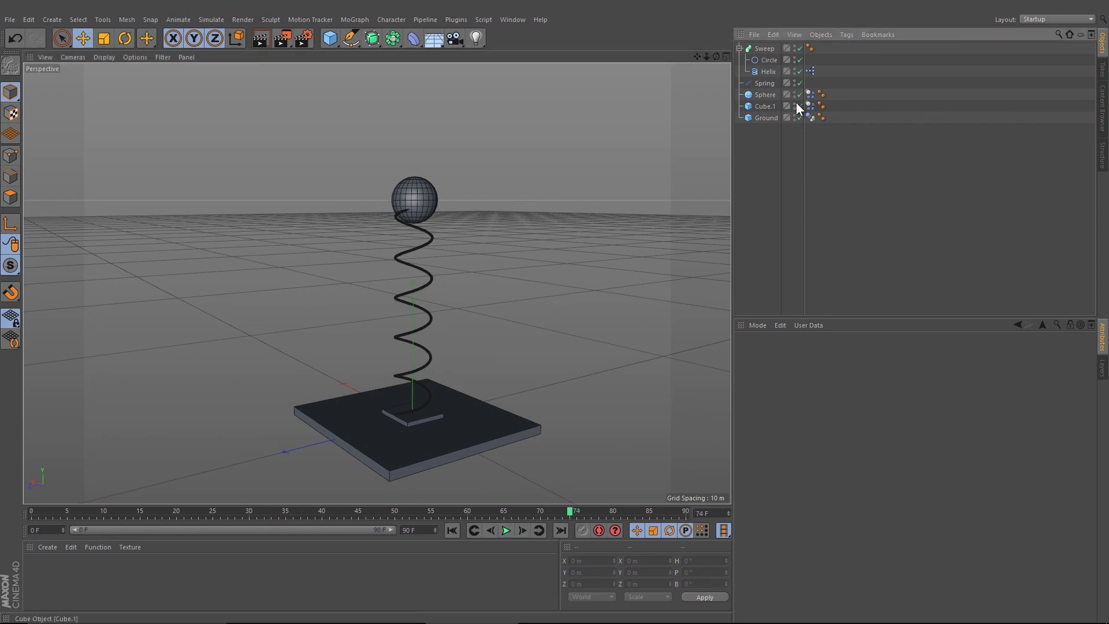
key(ctrl+r)
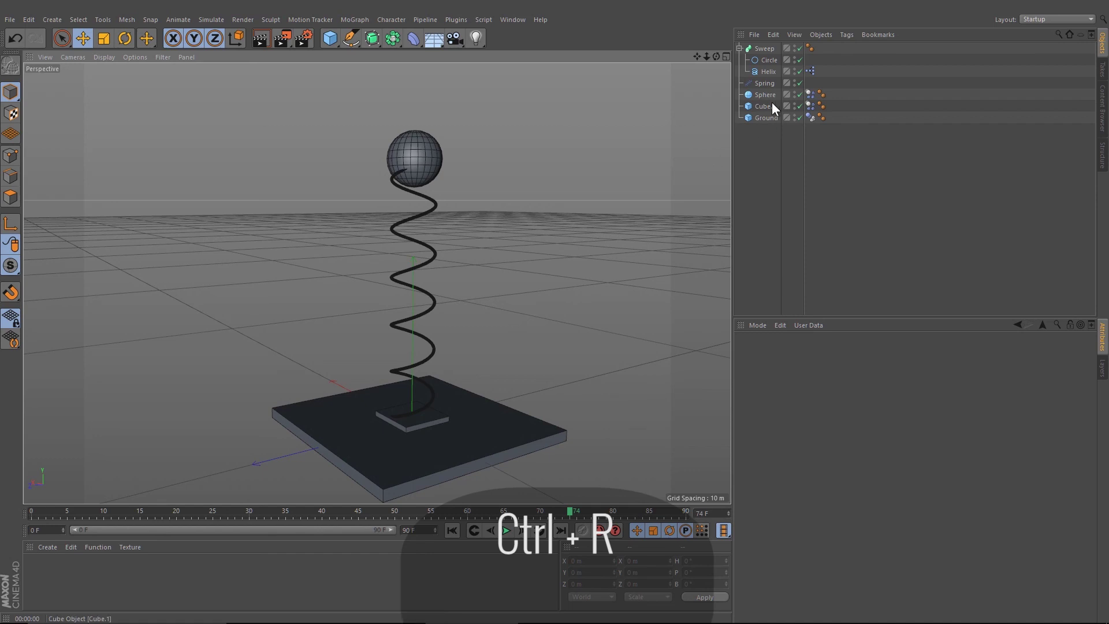
click(765, 106)
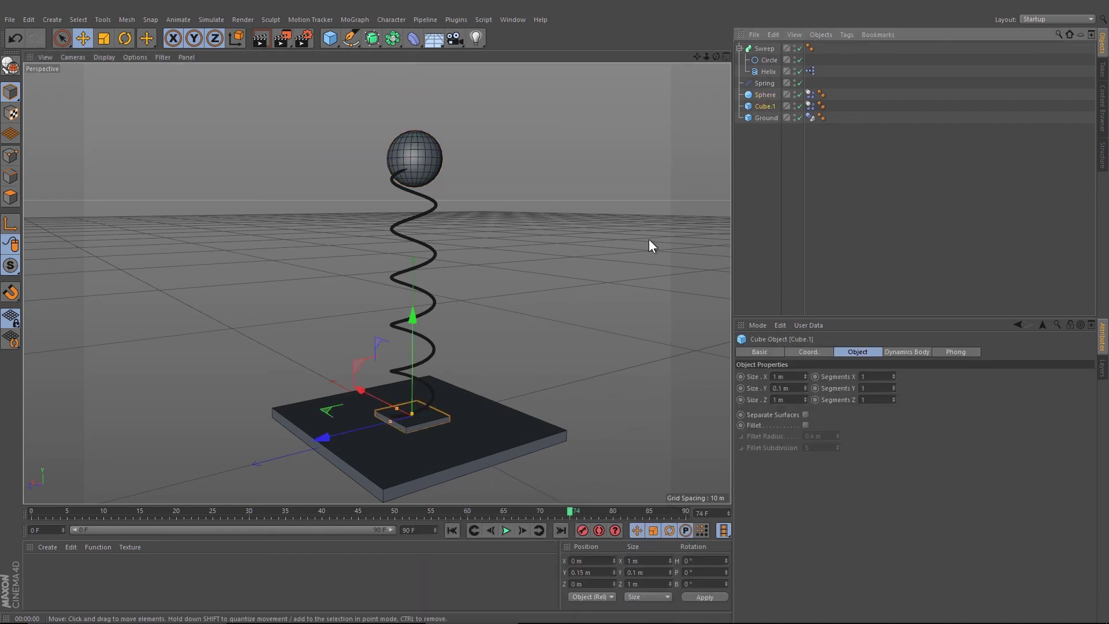
scroll(421, 418, up, 3)
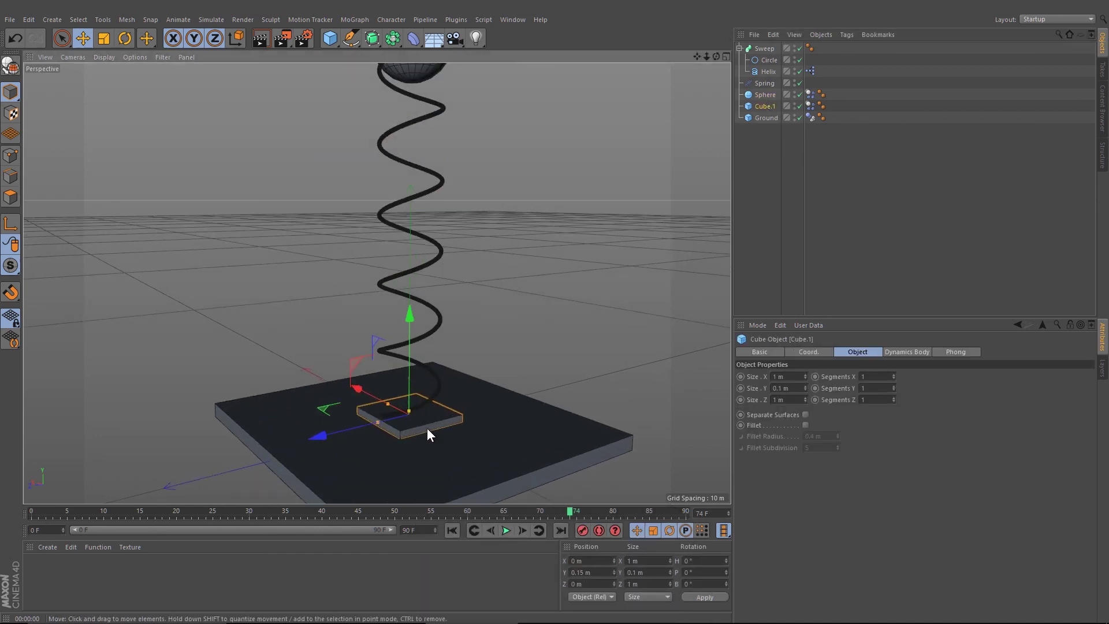
scroll(428, 431, down, 3)
click(794, 108)
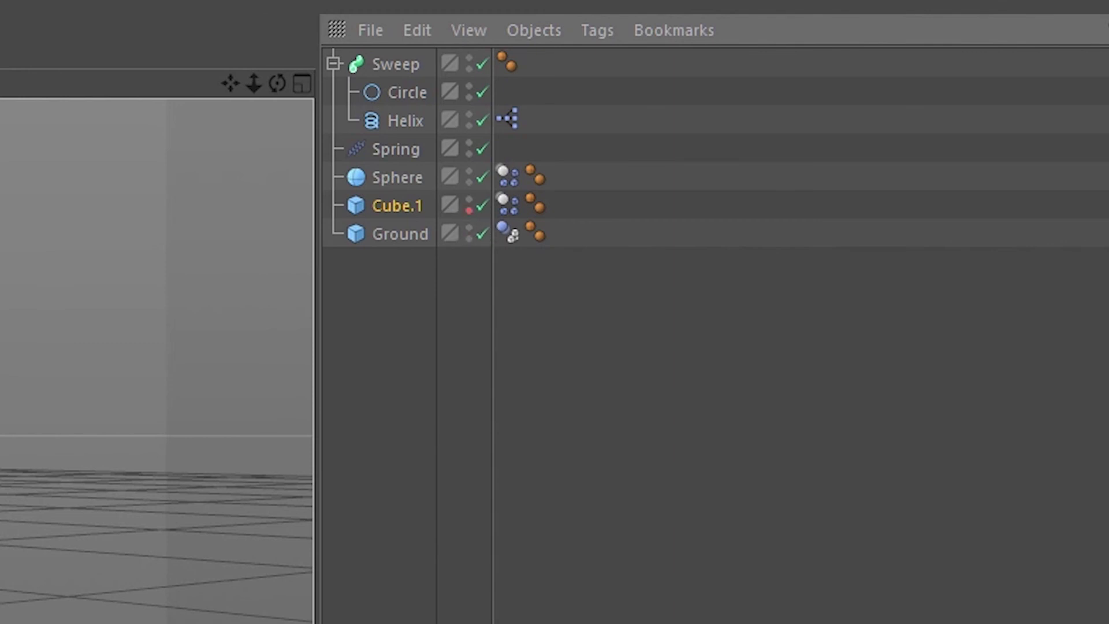
key(ctrl+r)
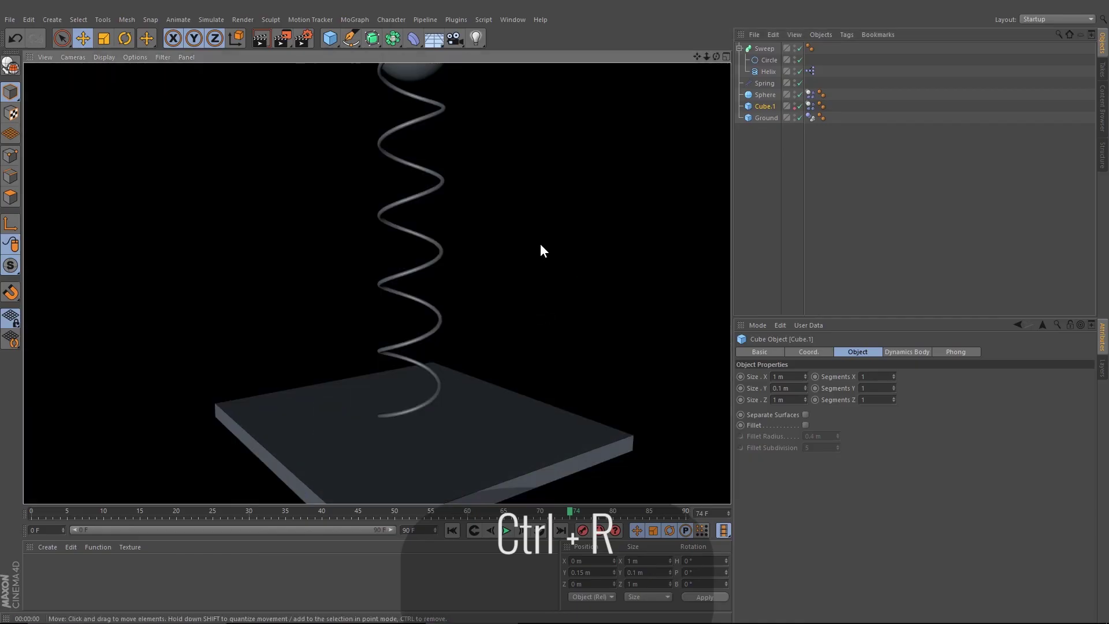
Render the view at several frames during playback to check sphere, coil and ground.
scroll(538, 272, down, 3)
key(ctrl+r)
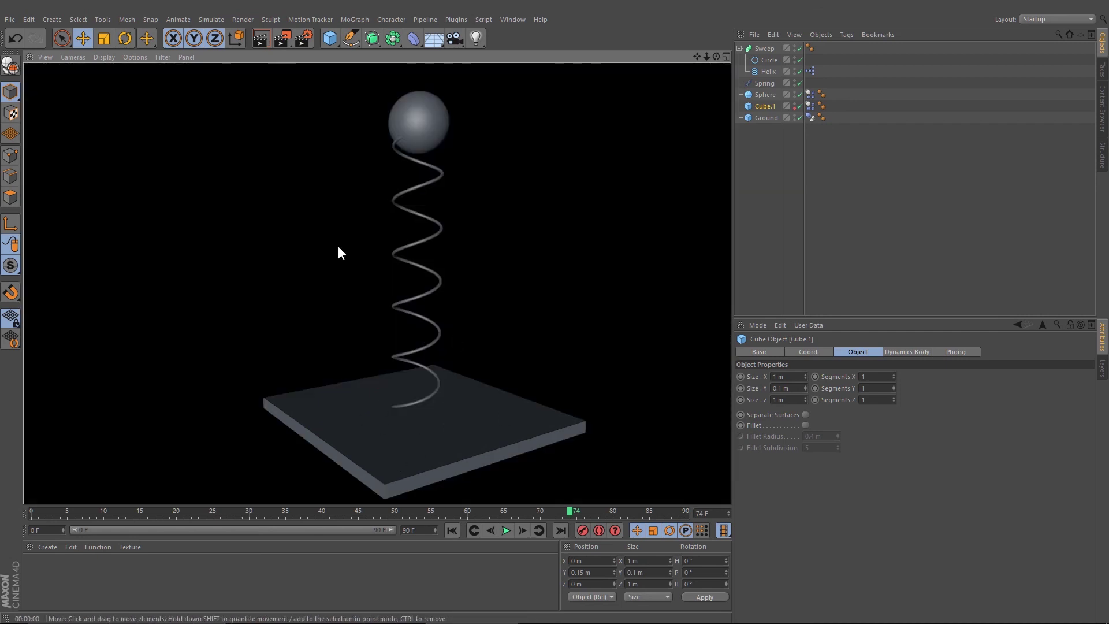
click(454, 532)
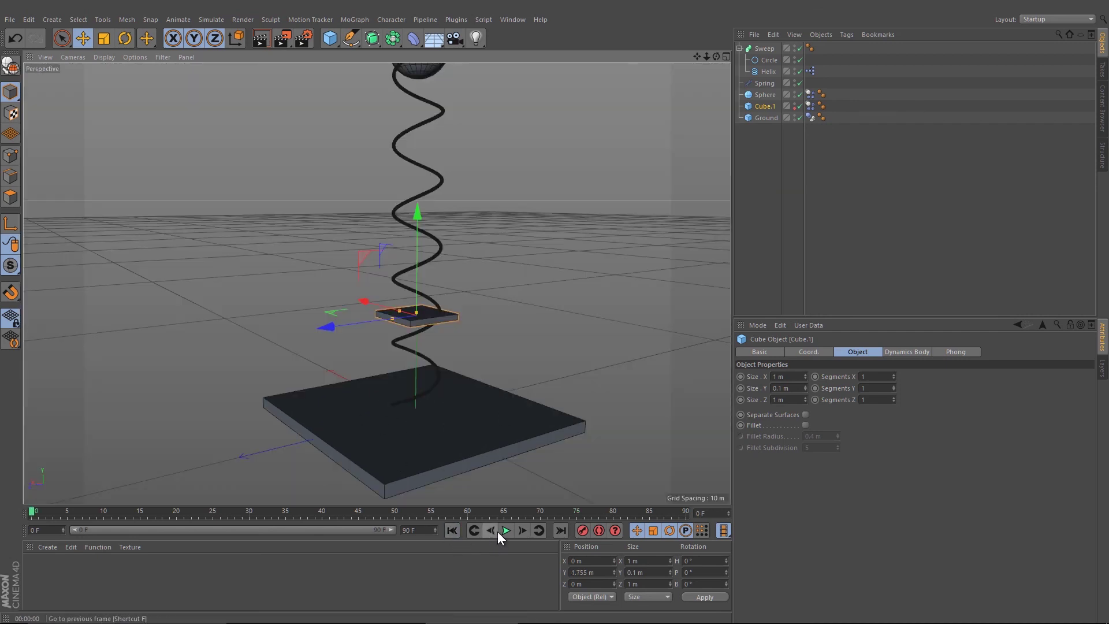
scroll(509, 289, down, 2)
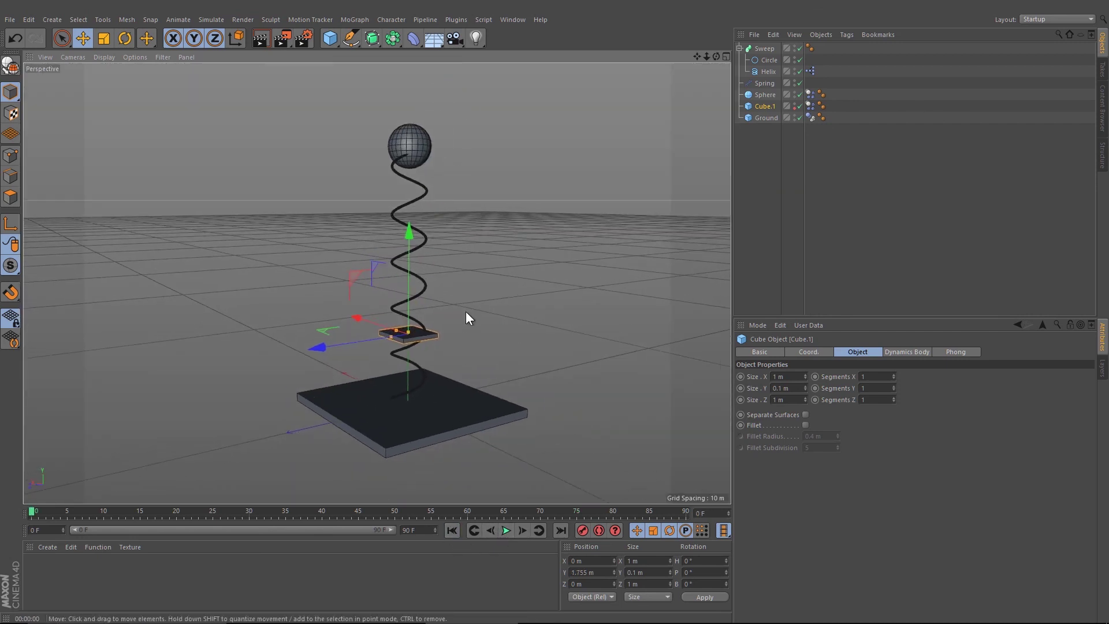
click(513, 535)
key(ctrl+r)
click(506, 530)
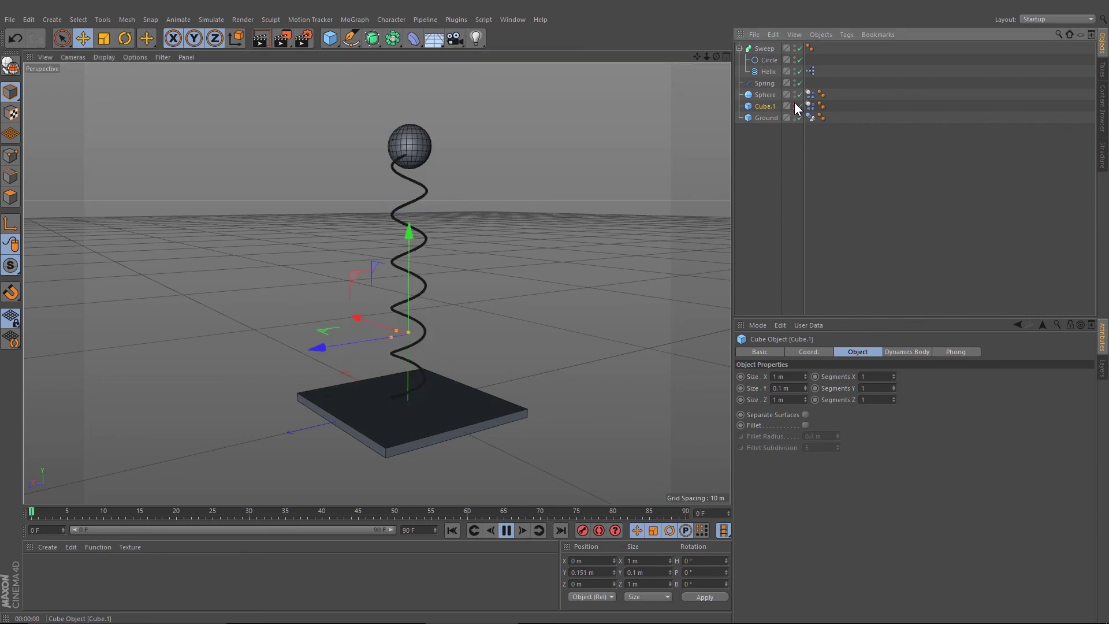
click(775, 199)
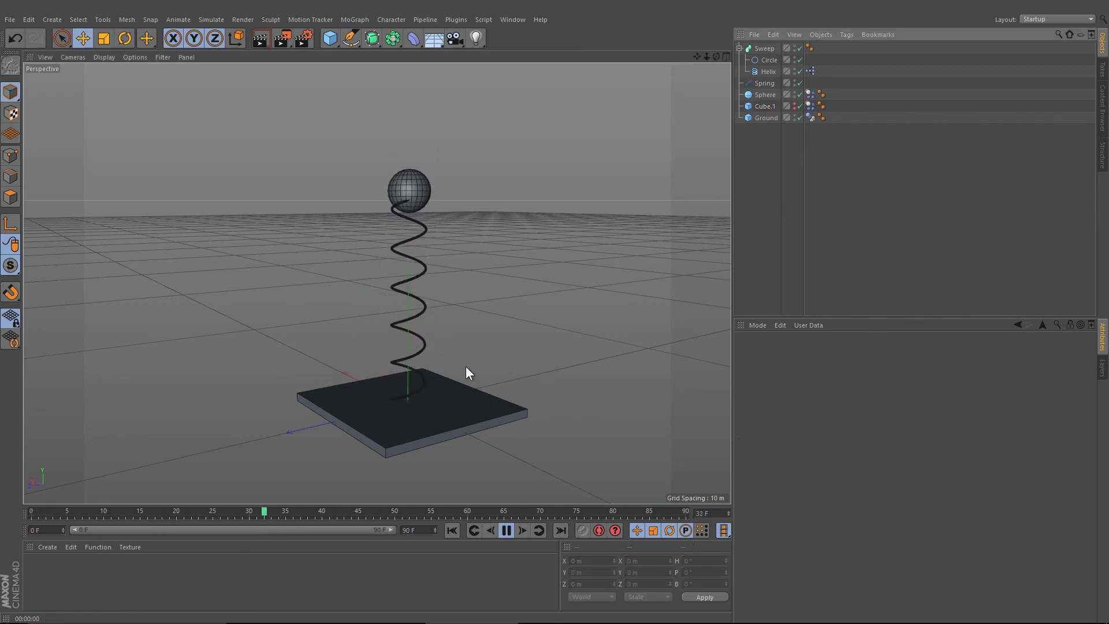
key(ctrl+r)
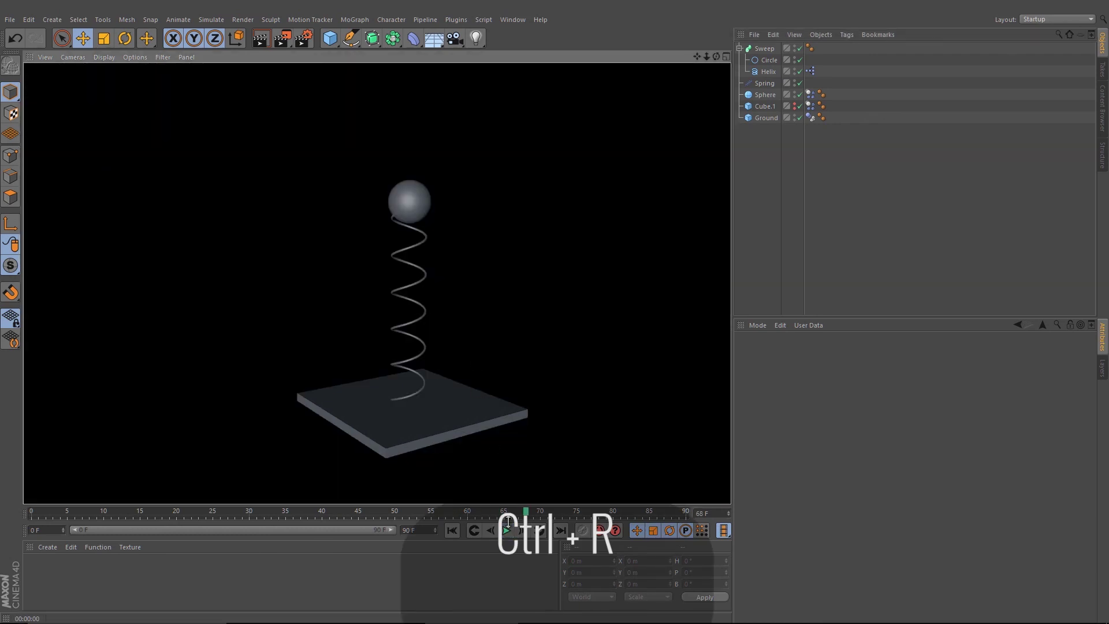
At frame 0, raise the Sphere to Y 5.306 m with the coil following.
click(506, 530)
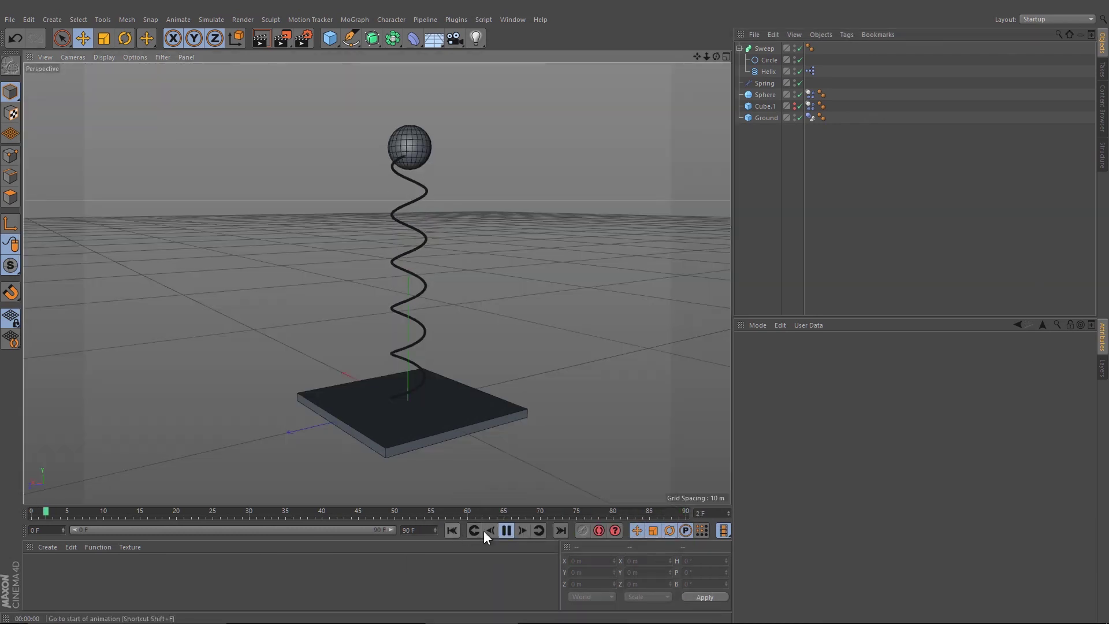
click(506, 530)
click(453, 531)
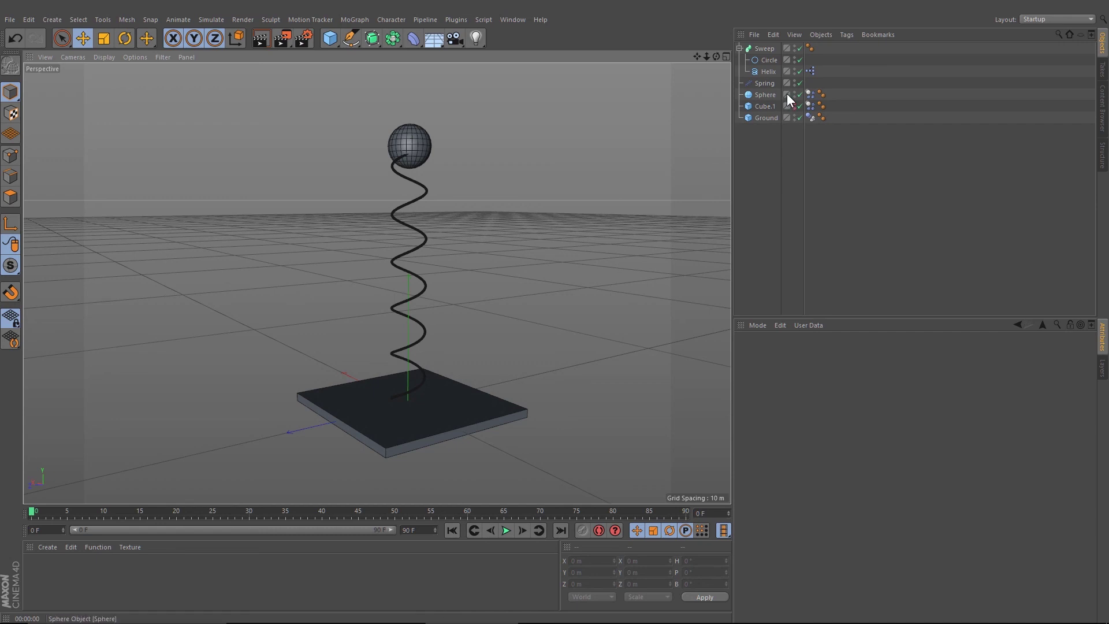
click(767, 94)
drag(408, 81, 462, 125)
alt+drag(462, 124, 567, 146)
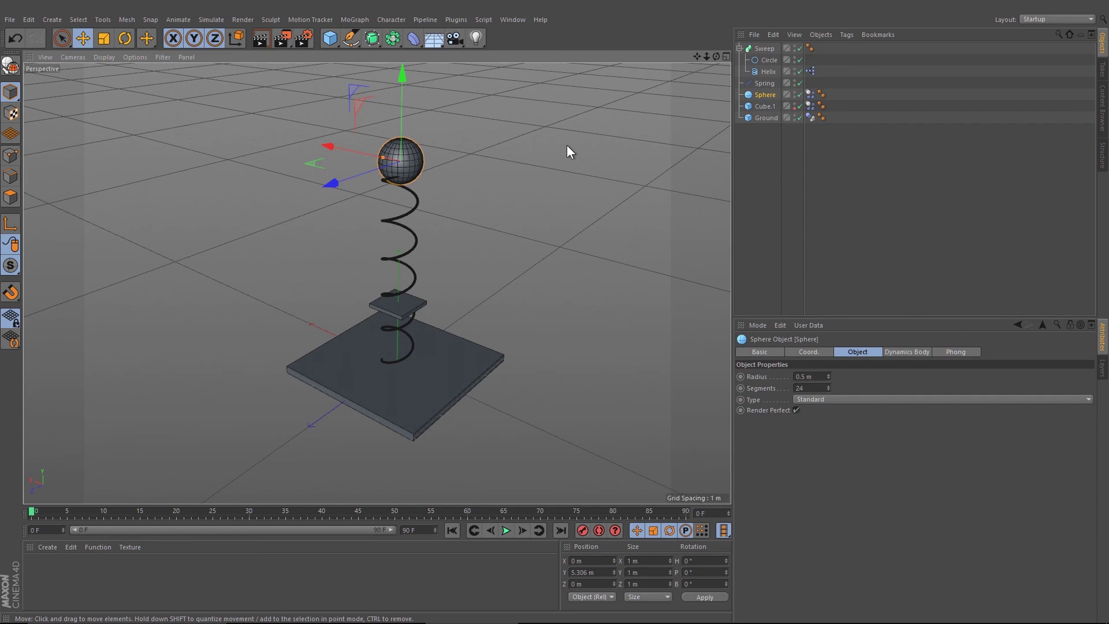